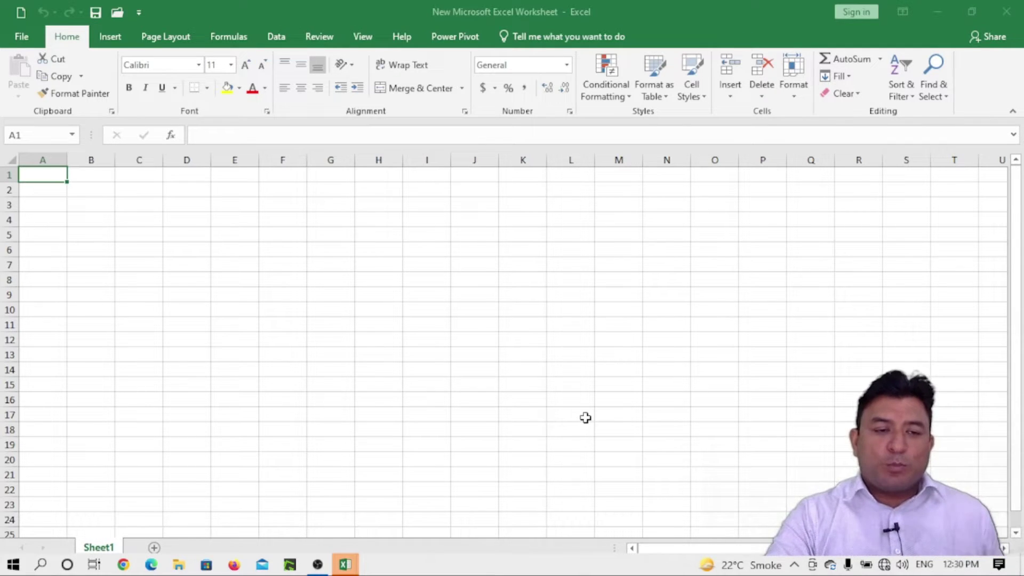
Open the workbook "Cell Group Format Row height" from the Desktop folder in read-only mode
click(22, 39)
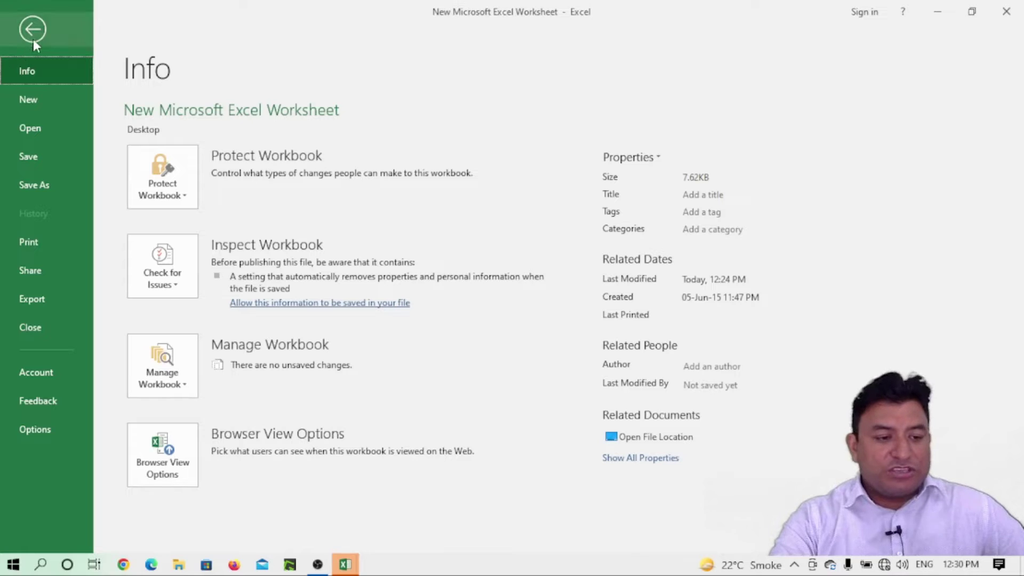
click(37, 130)
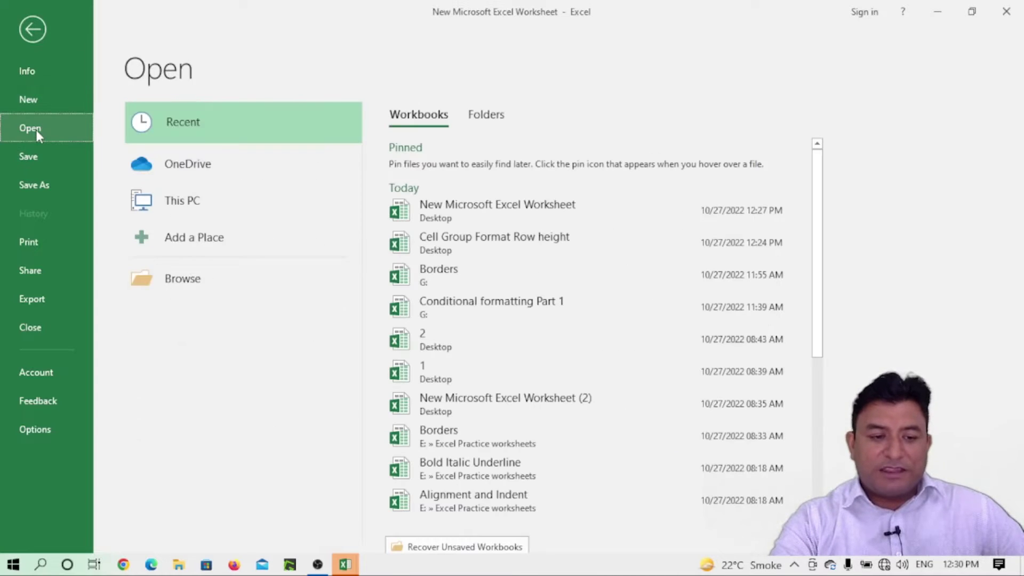
click(176, 286)
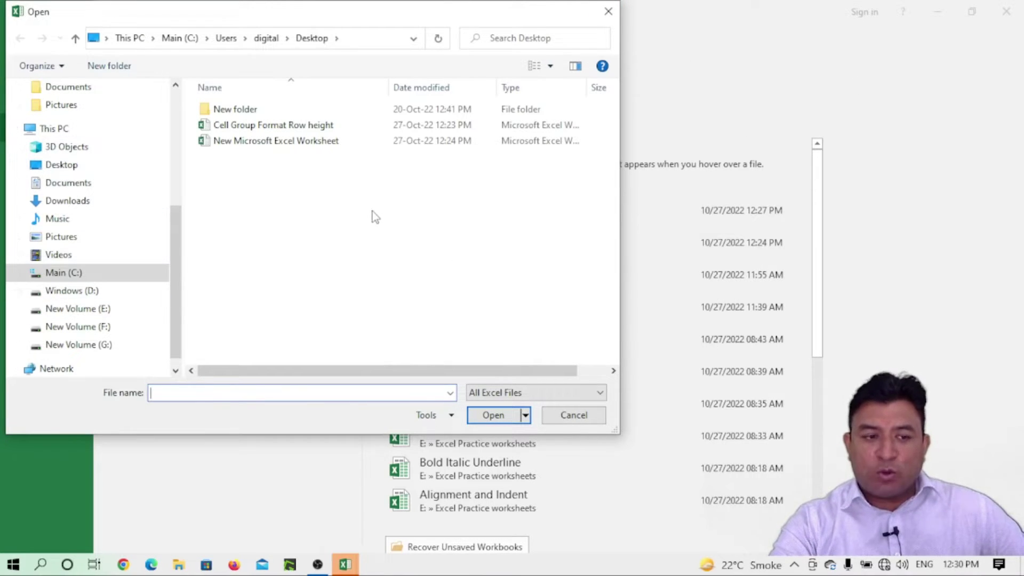
drag(614, 430, 472, 325)
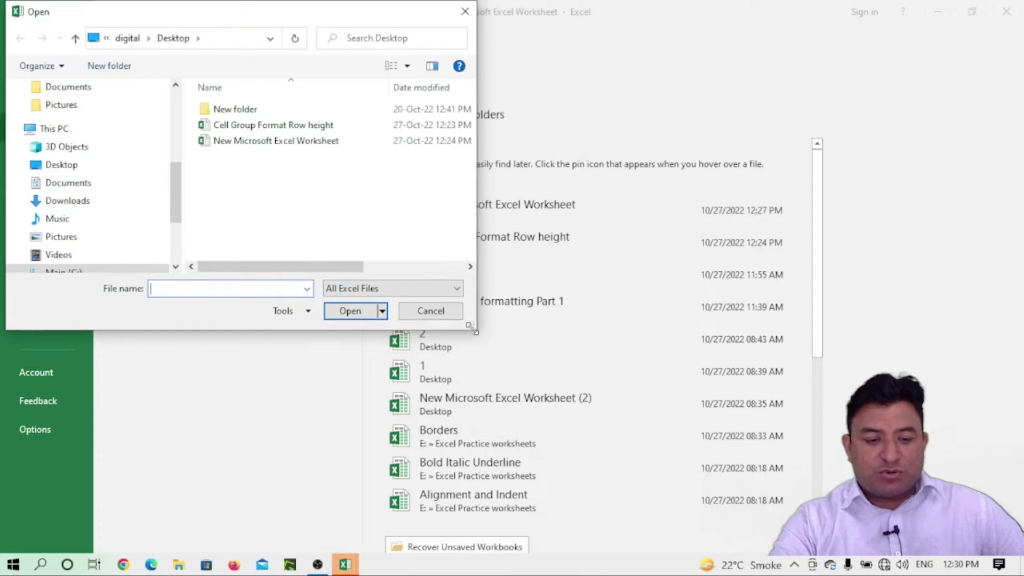
click(383, 311)
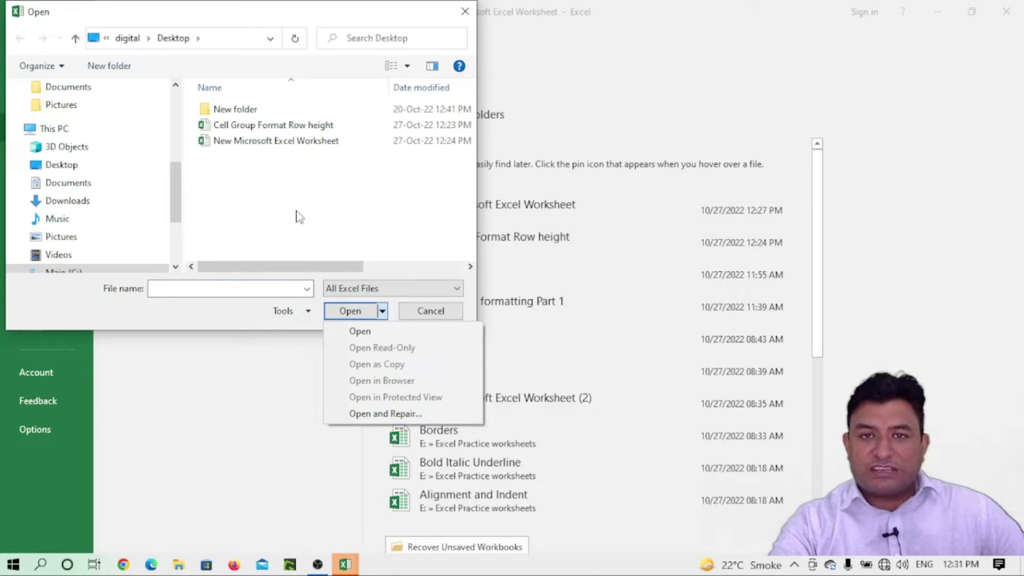
click(254, 128)
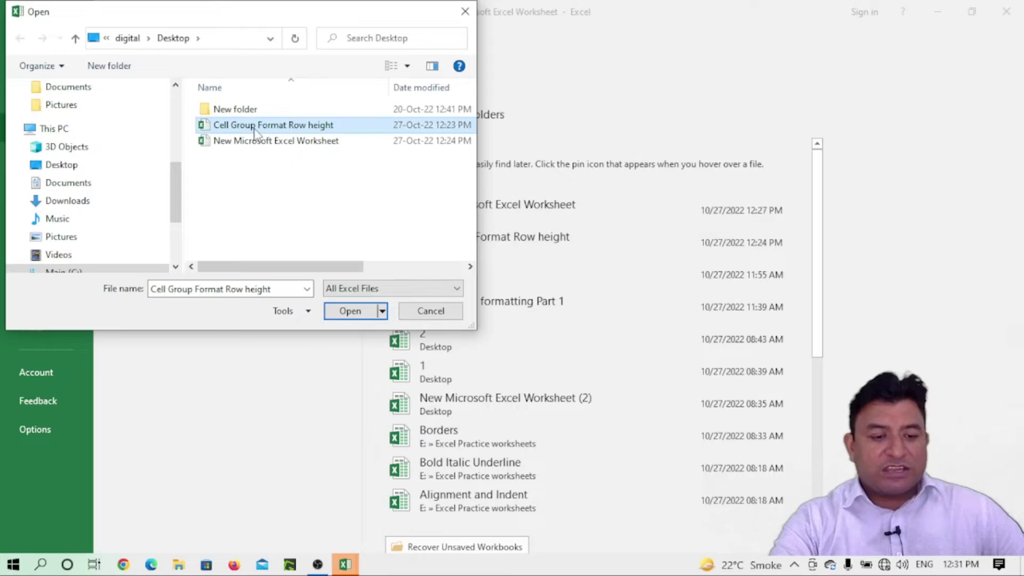
click(382, 312)
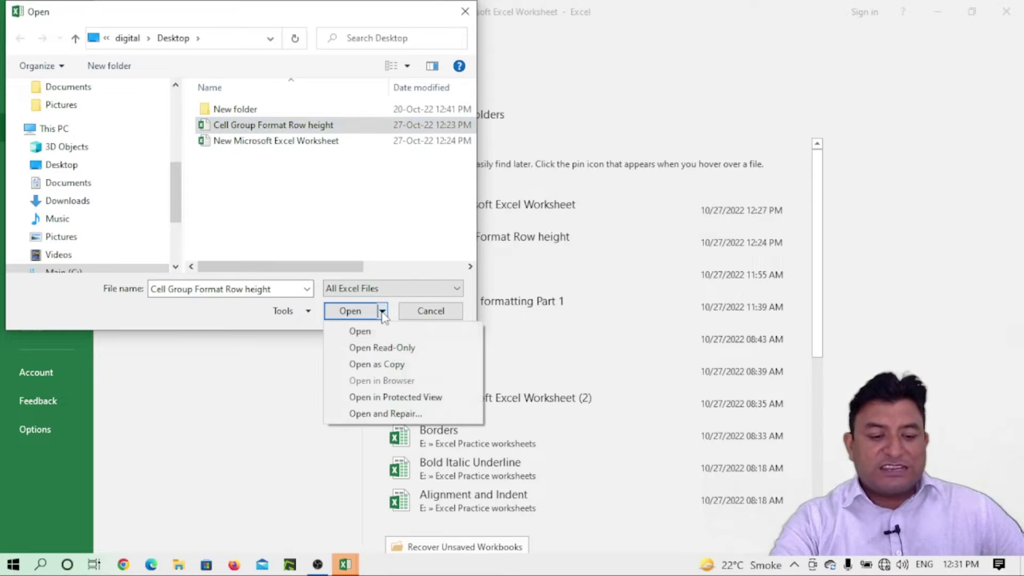
click(375, 350)
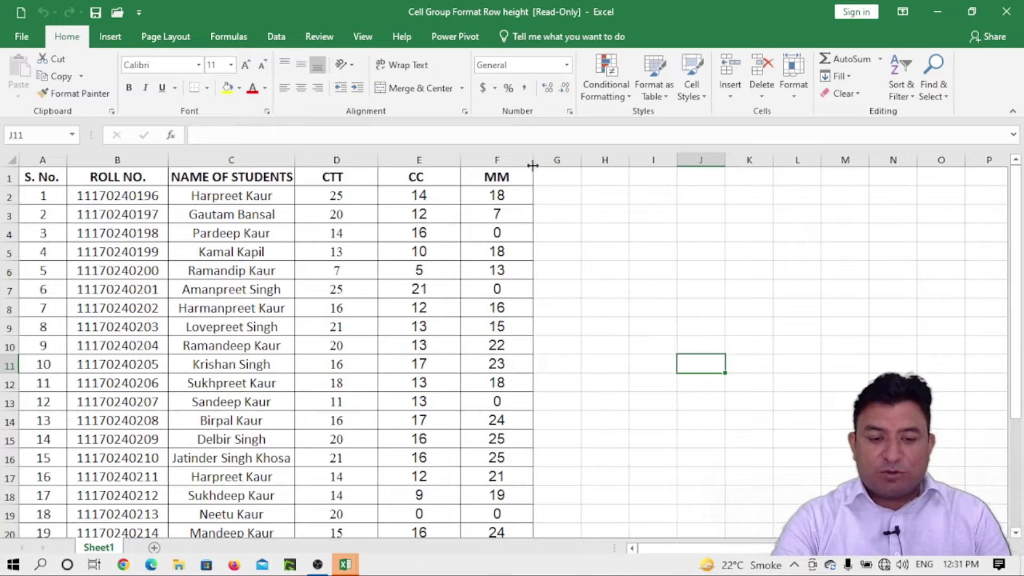
Add a column headed CG in cell G1, entering 18 in G2 and 9 in G3
click(566, 178)
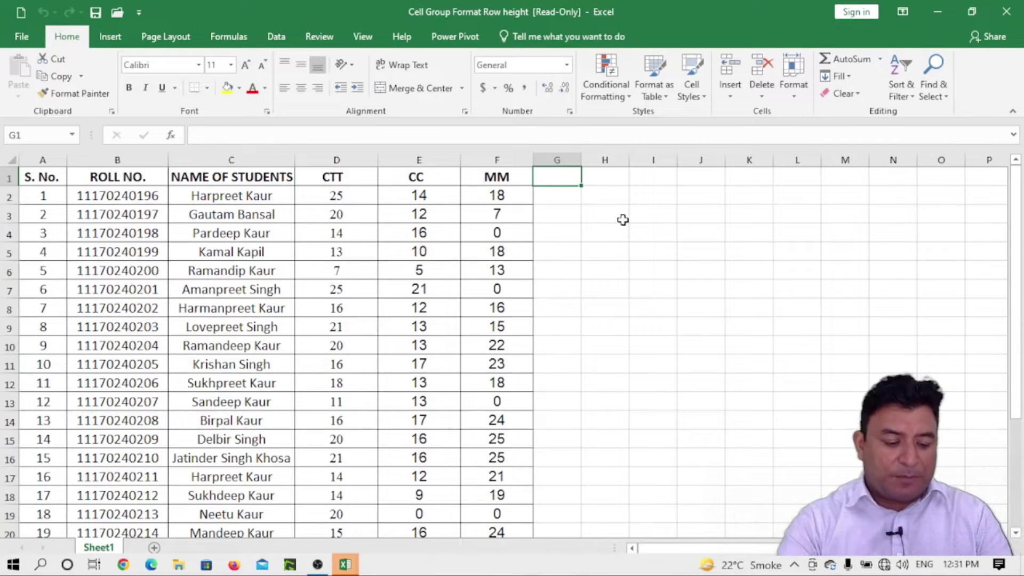
text(CG)
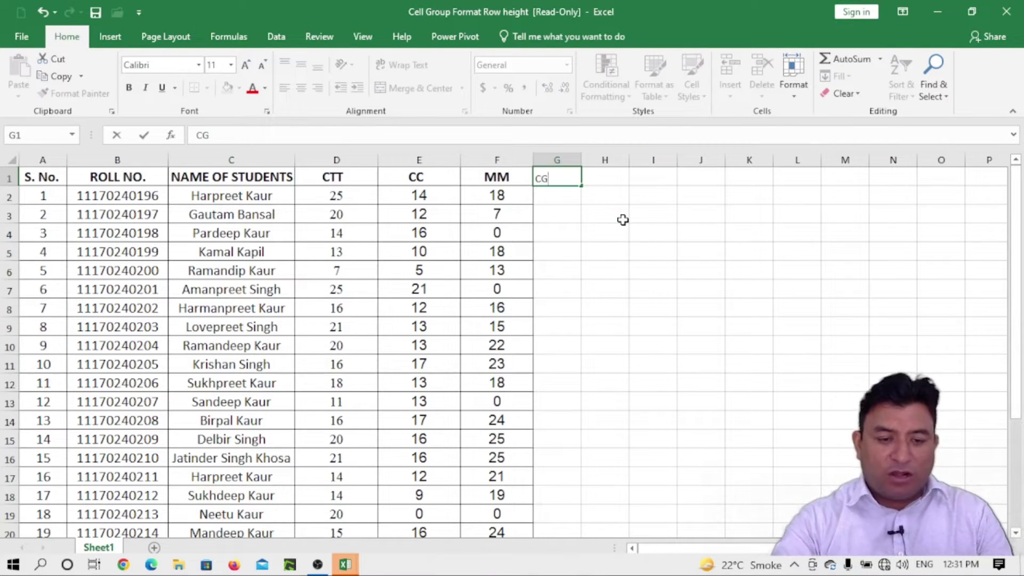
click(617, 253)
click(561, 198)
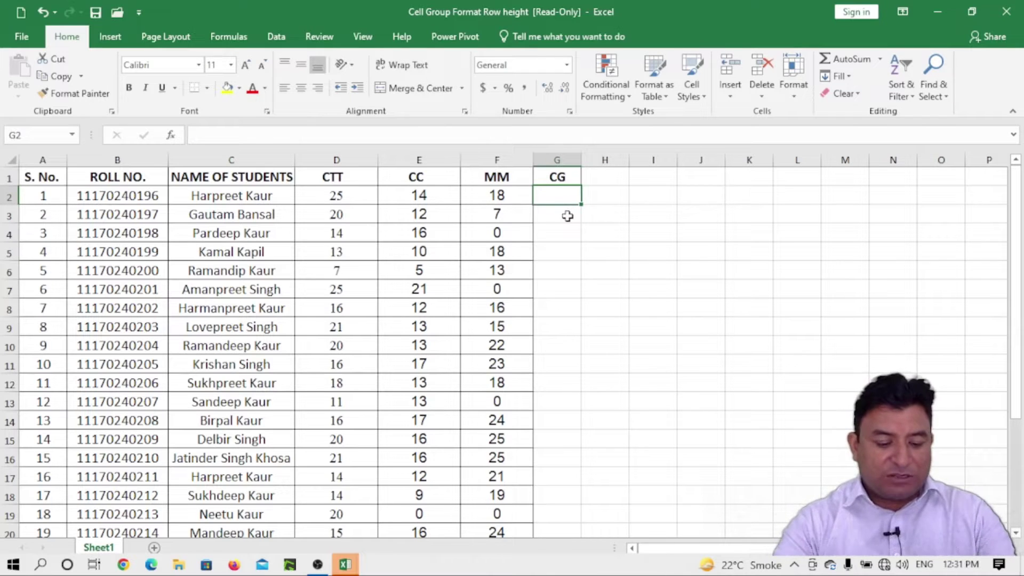
text(18)
click(567, 216)
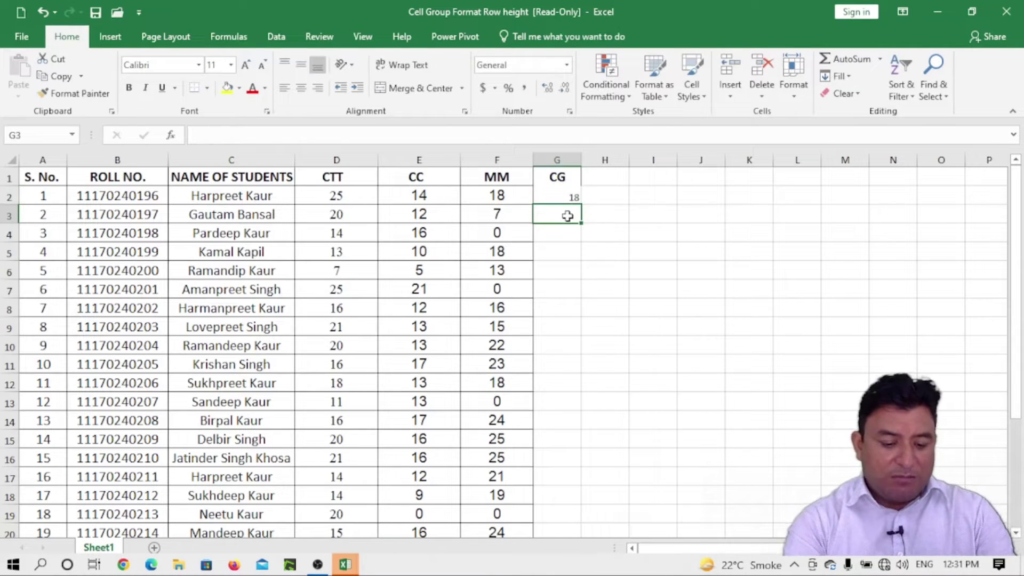
text(9)
key(Return)
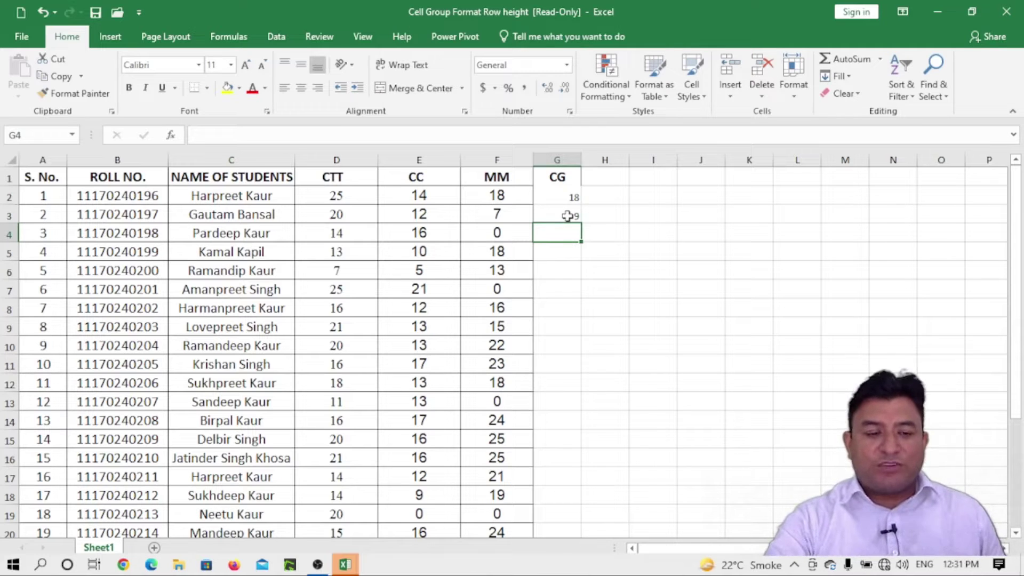
Try to save the edited read-only workbook under its current name, and return to the sheet without saving a copy
click(95, 14)
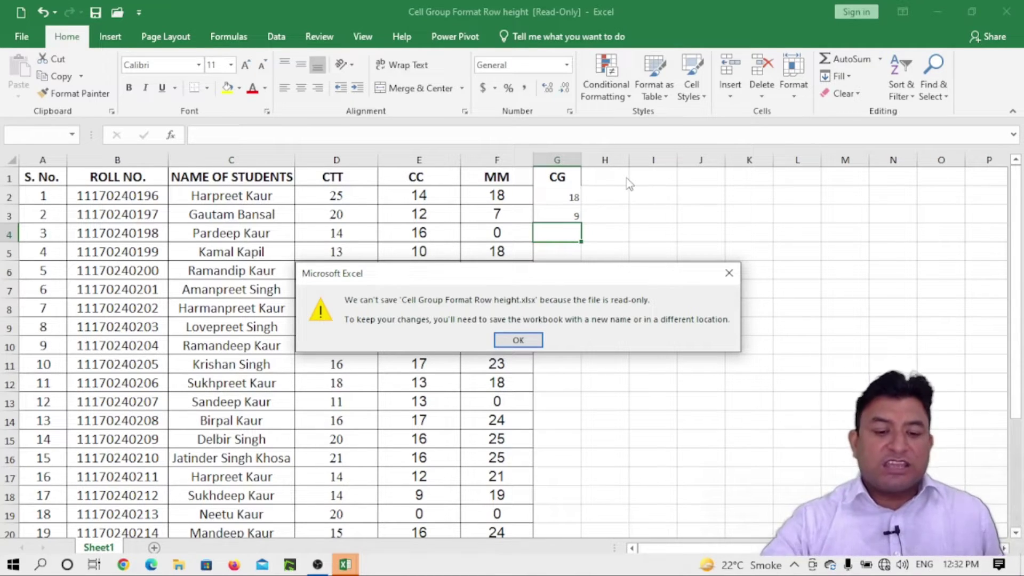
click(518, 341)
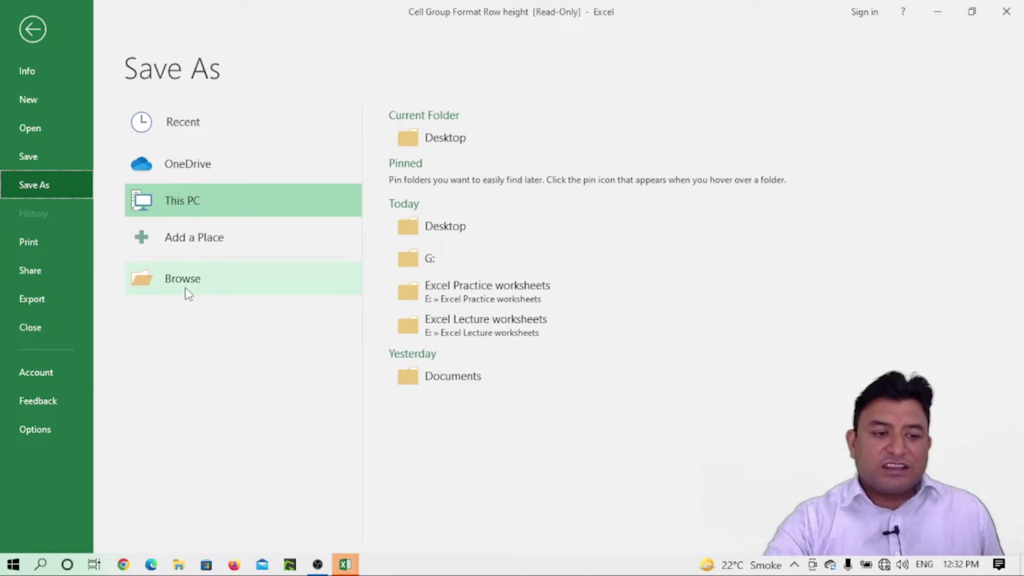
click(25, 28)
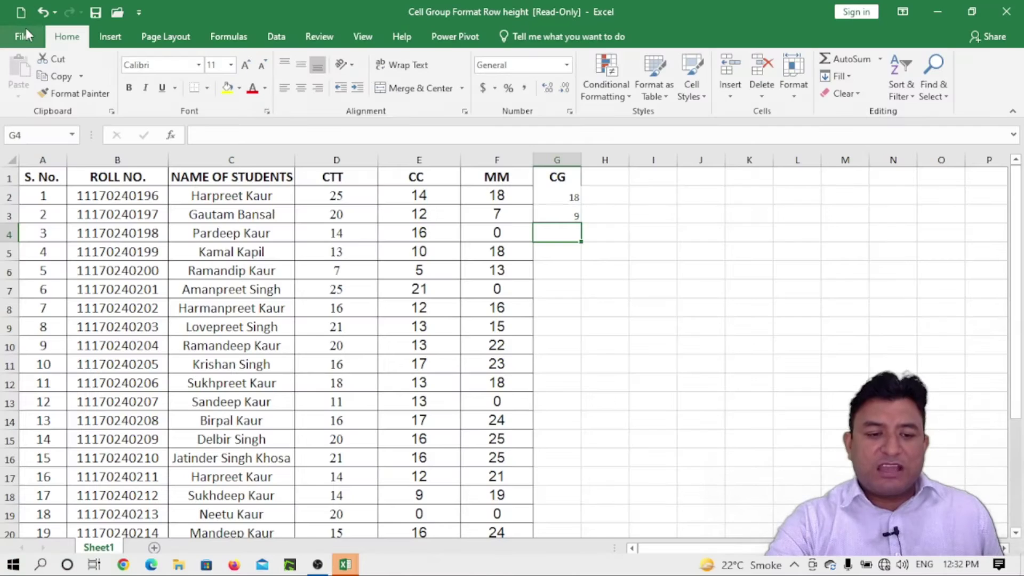
click(654, 275)
Close the read-only workbook, cancelling the offered save as a copy and discarding the changes
click(1018, 15)
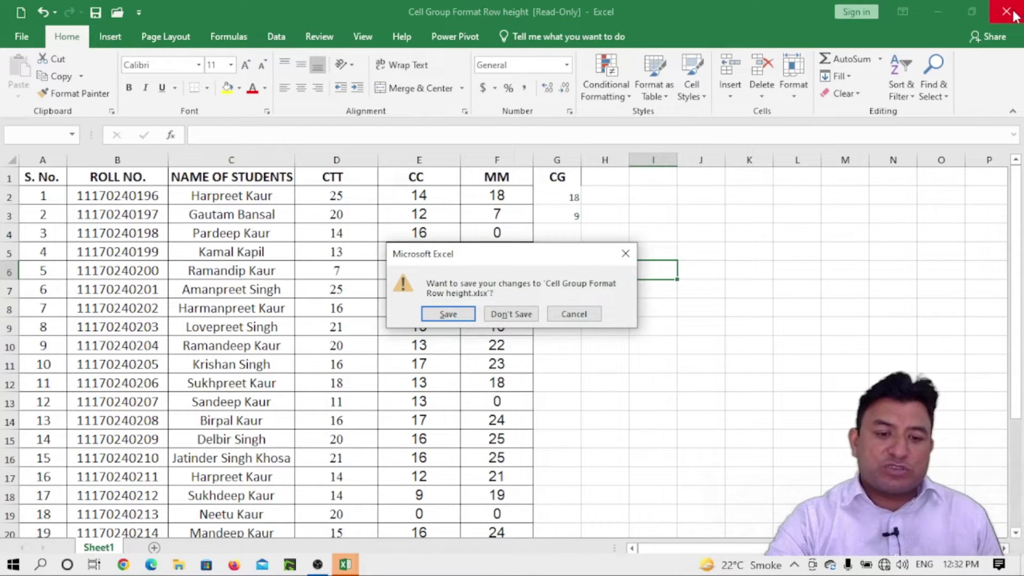
click(447, 314)
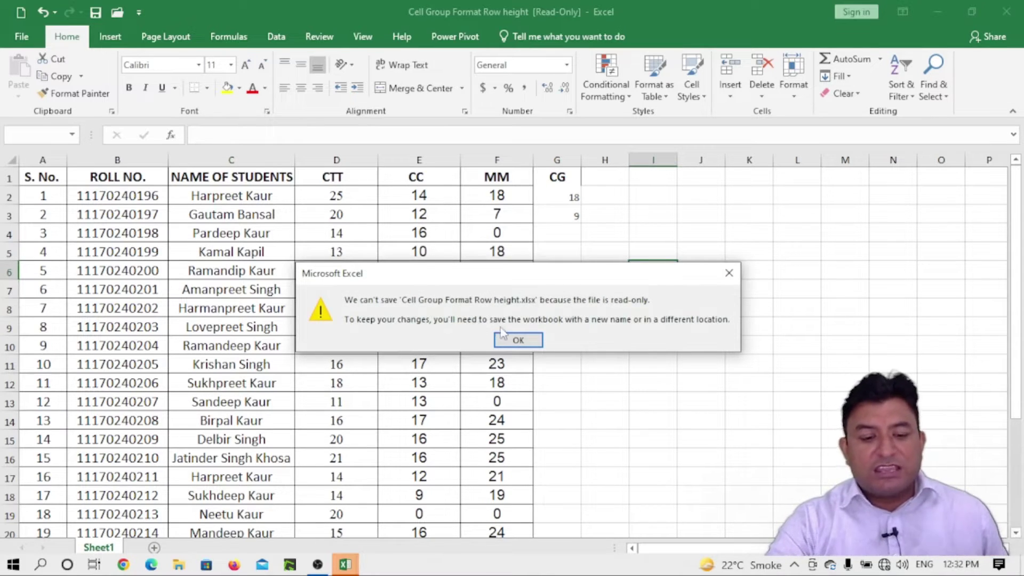
click(518, 340)
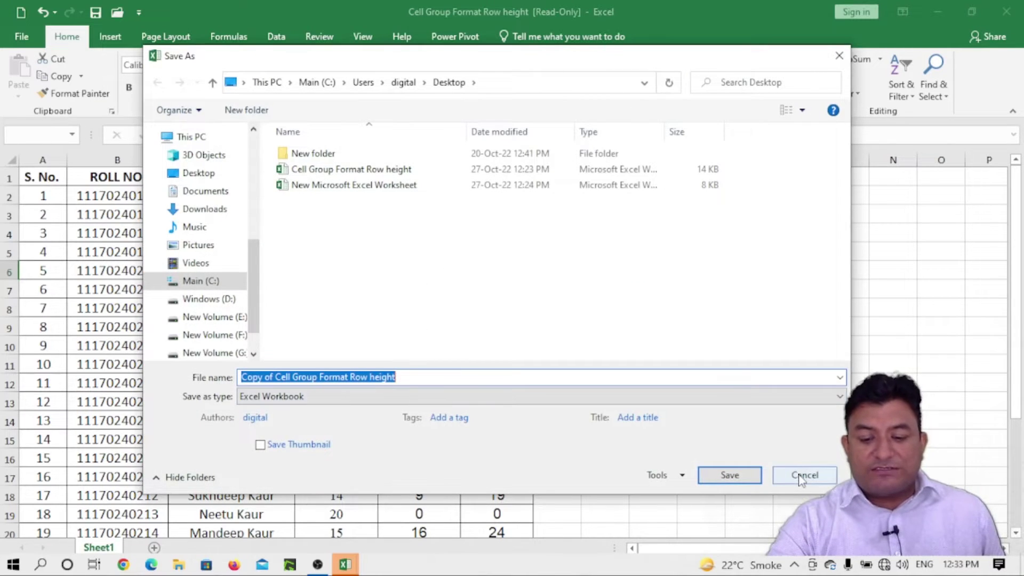
click(802, 476)
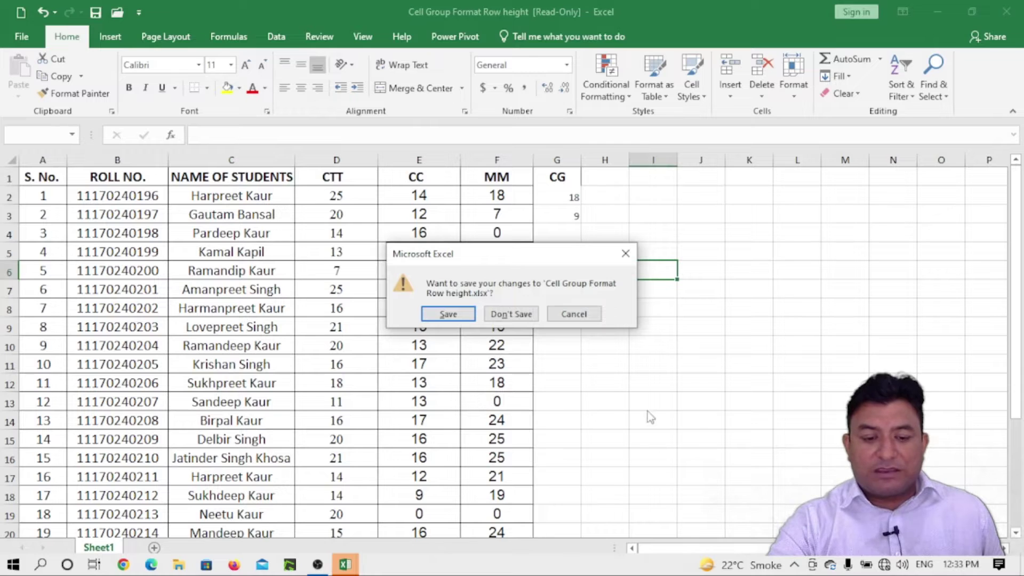
click(511, 316)
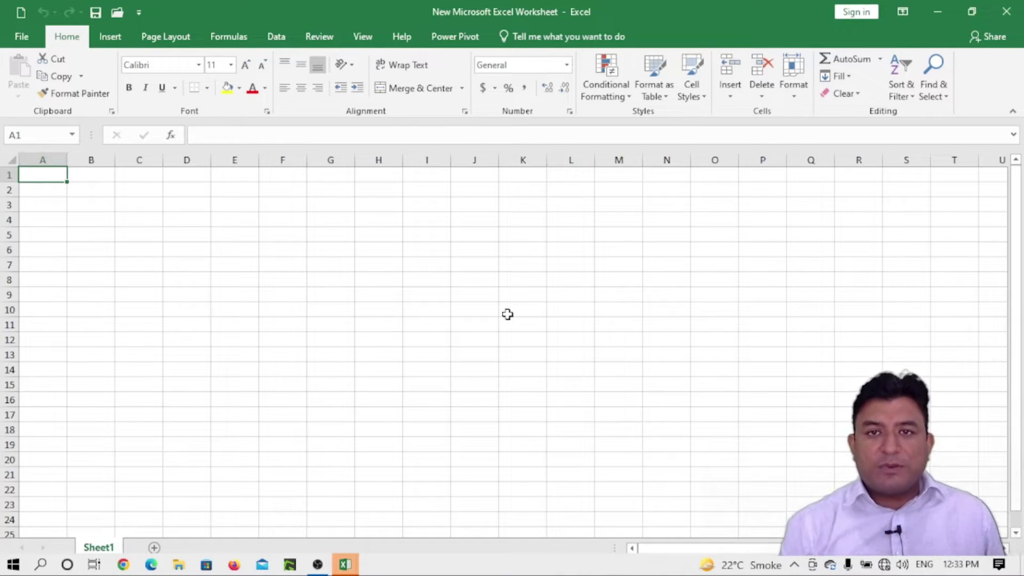
Close the blank "New Microsoft Excel Worksheet" workbook, cancel the file-in-use request and quit Excel
click(18, 40)
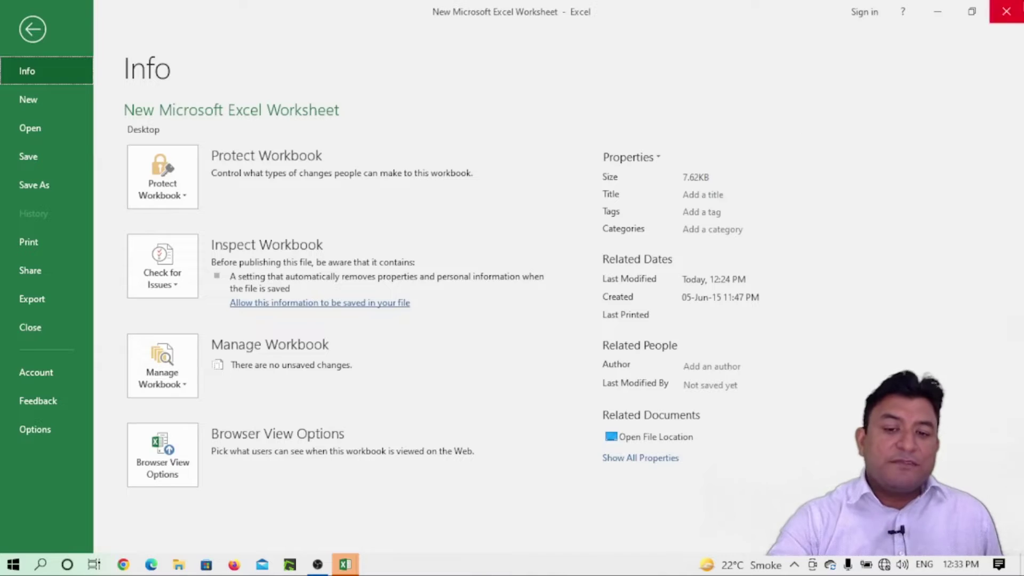
click(1009, 14)
click(760, 312)
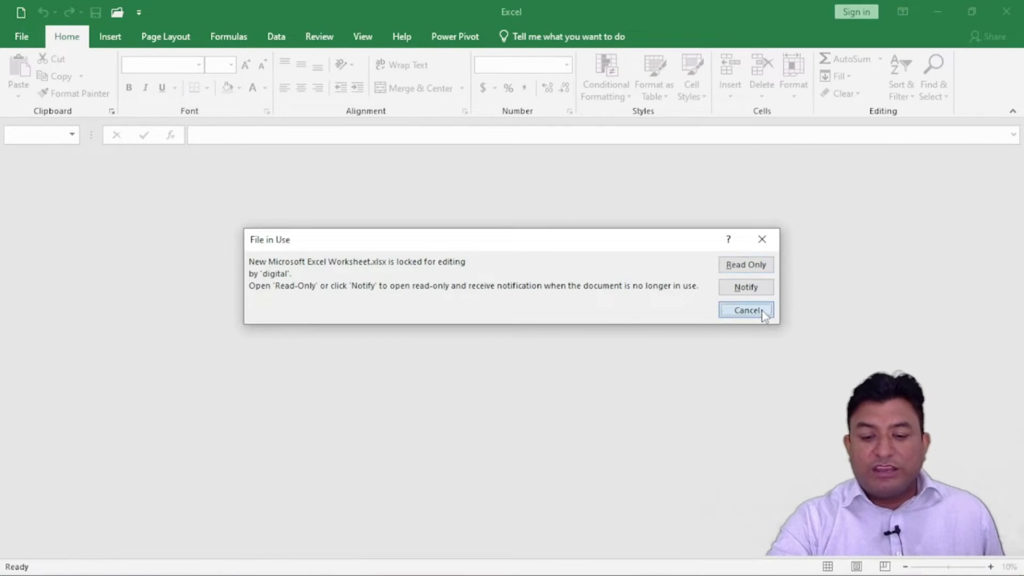
click(1016, 12)
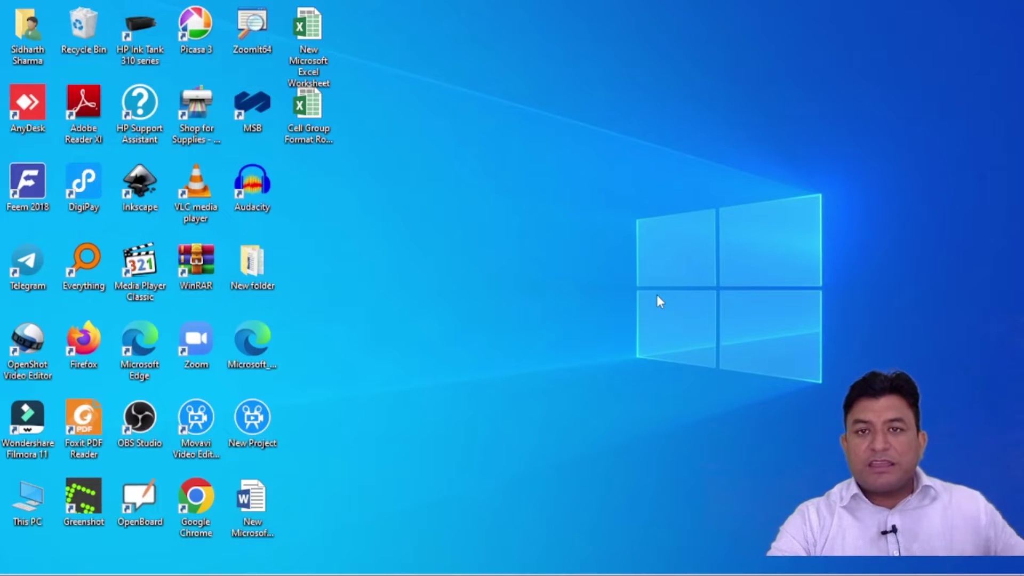
Open "Cell Group Format Row height" normally from the desktop to check its opening mode, and close it
click(313, 132)
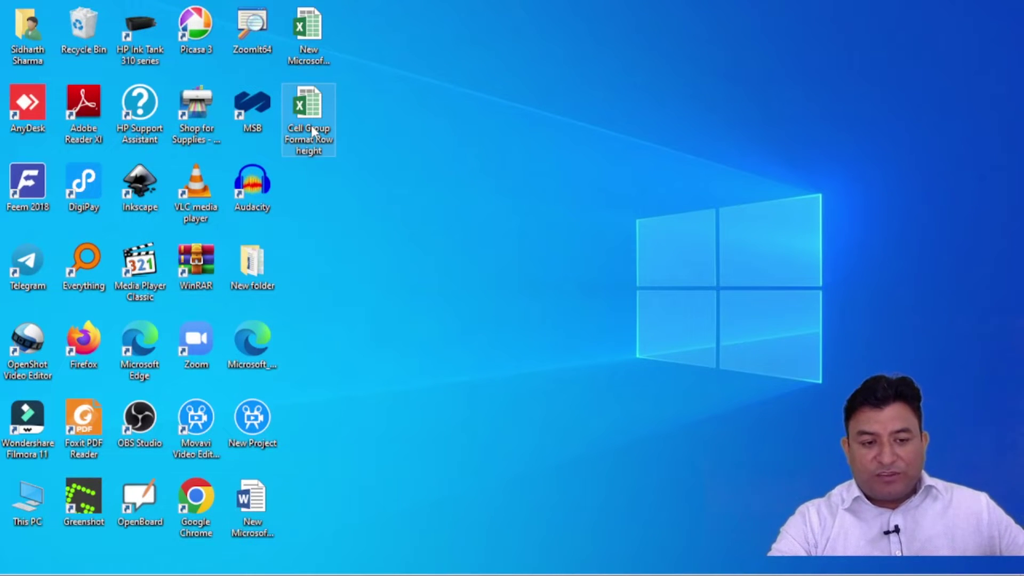
double_click(314, 133)
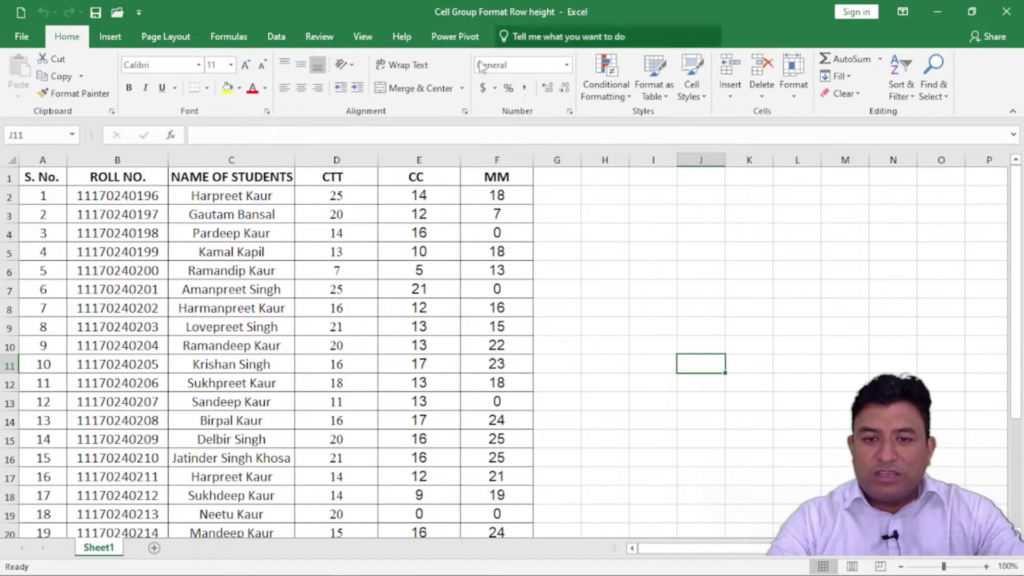
click(1009, 13)
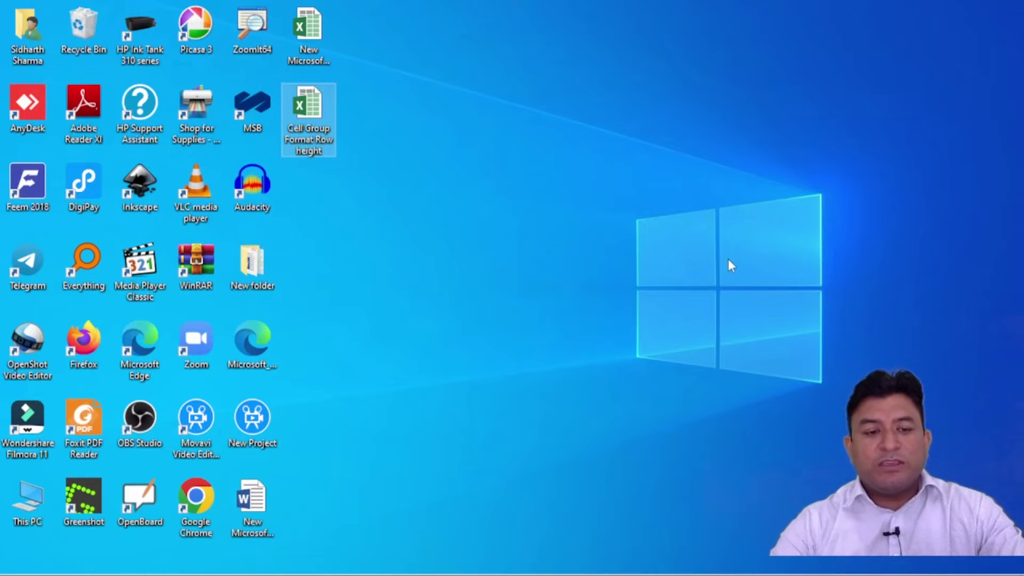
Turn on the Read-only attribute in the file properties of "Cell Group Format Row height" on the desktop
right_click(318, 123)
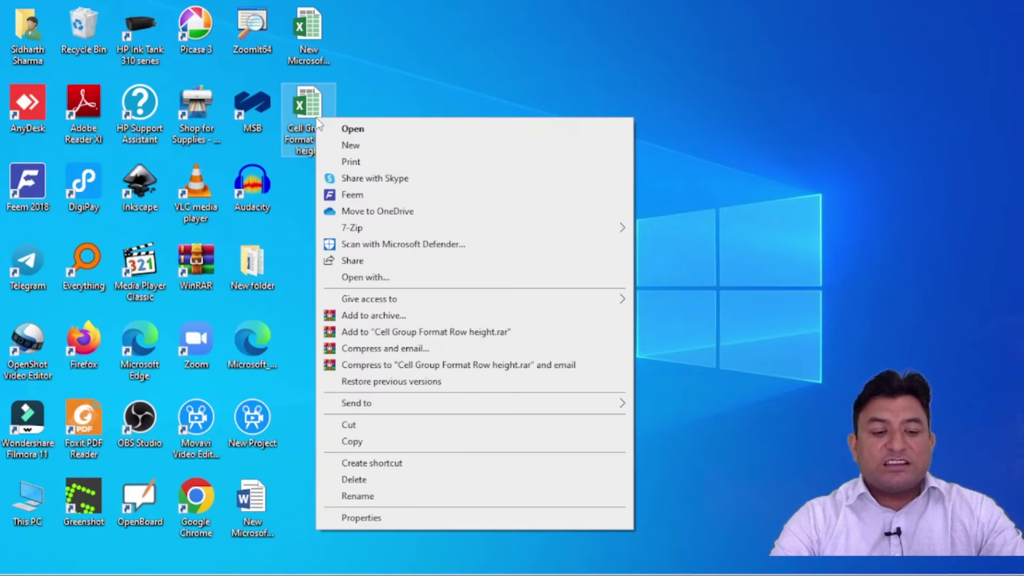
click(363, 518)
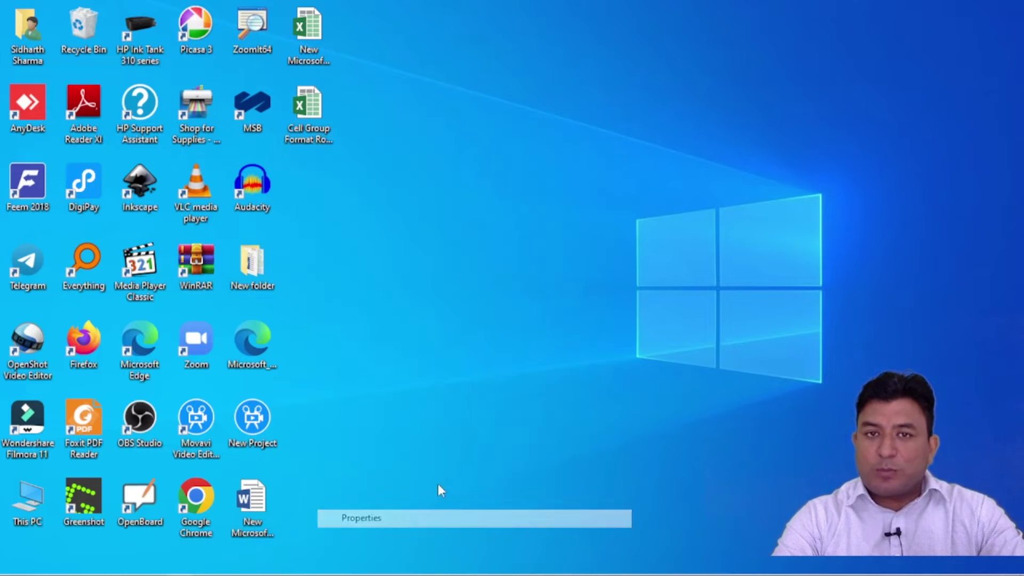
drag(443, 136, 430, 18)
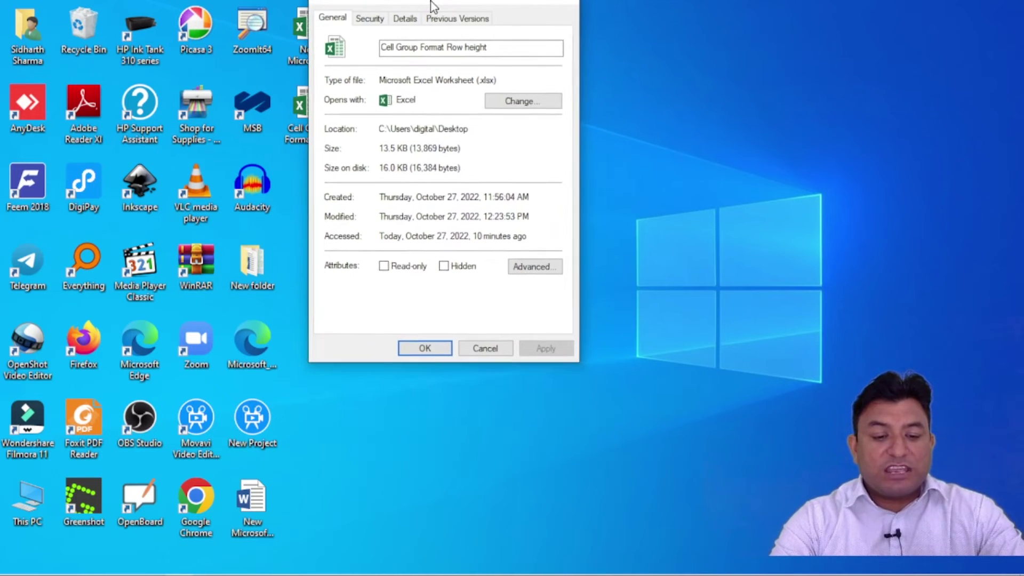
click(385, 285)
click(425, 367)
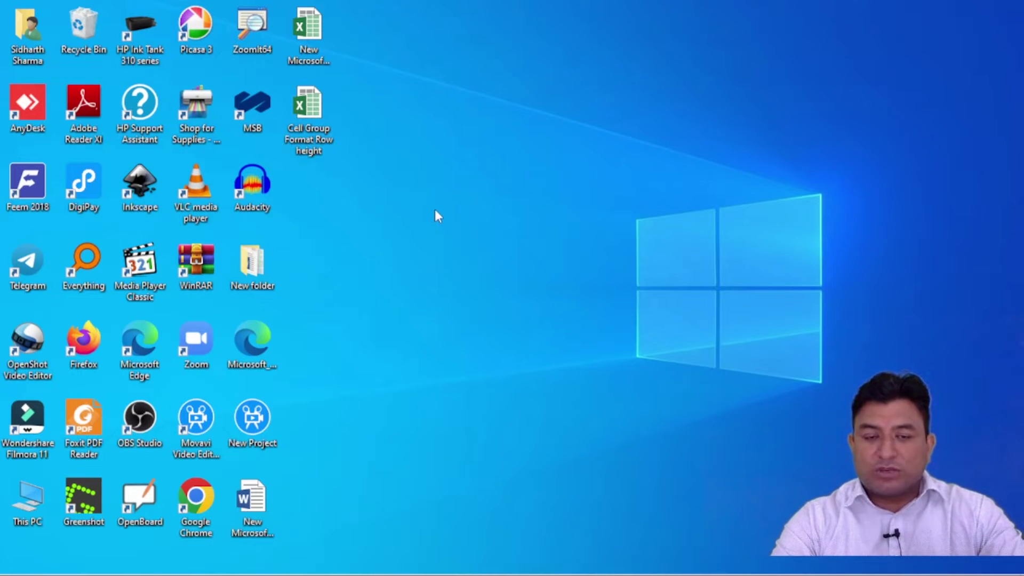
Reopen and close "Cell Group Format Row height" from the desktop repeatedly to check whether it opens as read-only
double_click(314, 119)
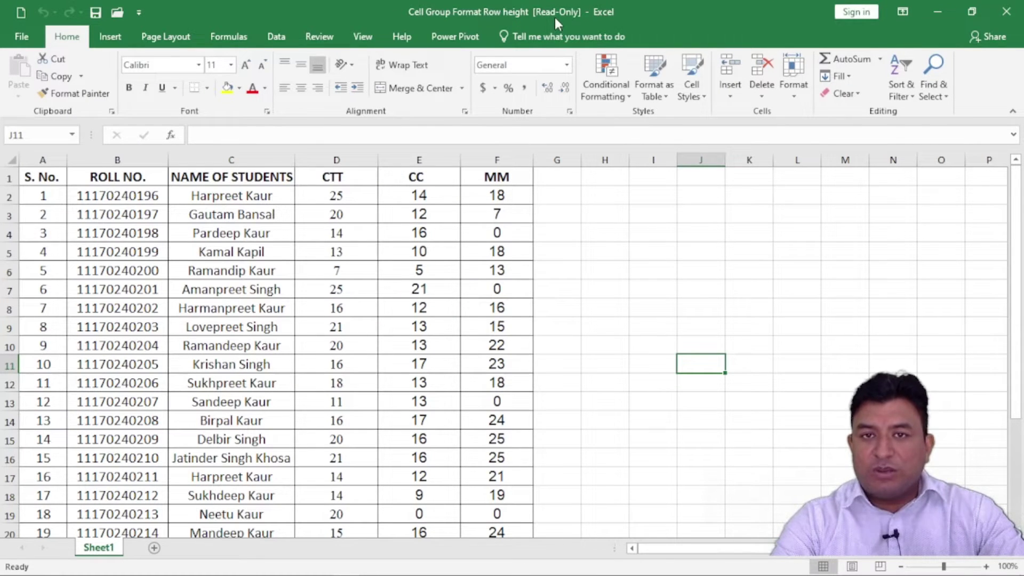
click(1005, 13)
double_click(317, 133)
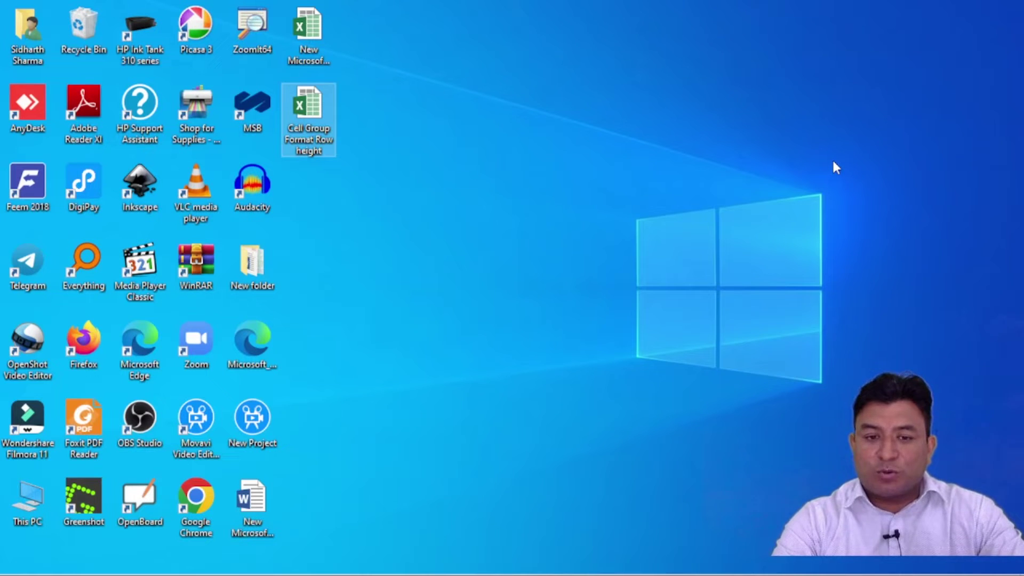
double_click(295, 120)
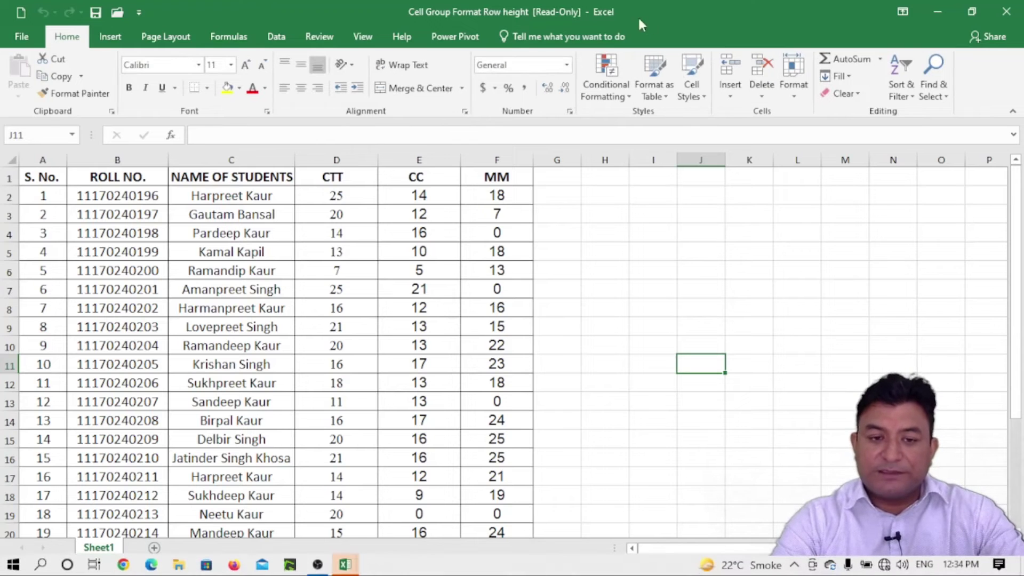
click(1017, 12)
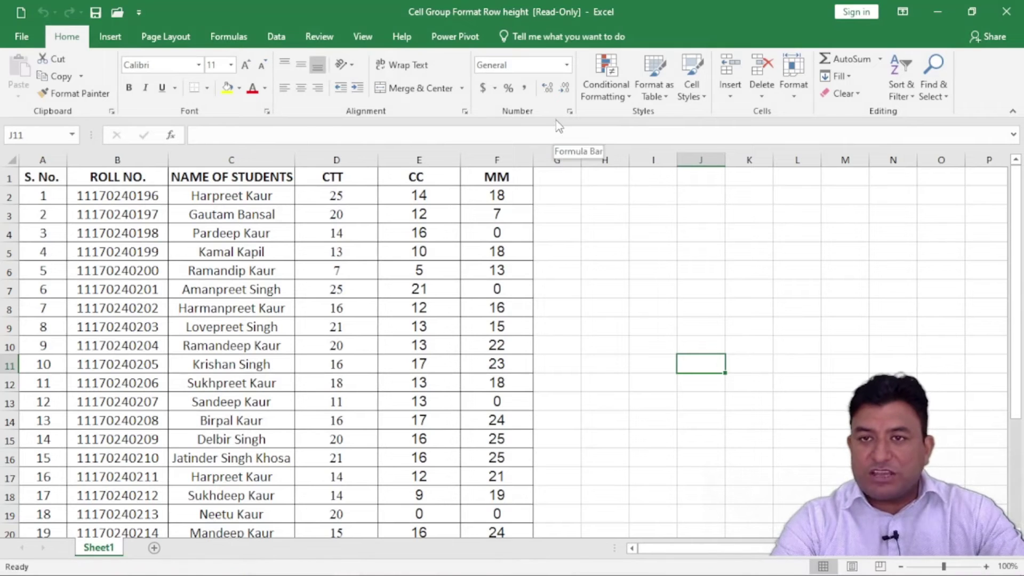
Close the workbook and turn off the Read-only attribute in the file properties of "Cell Group Format Row height" on the desktop
click(1010, 11)
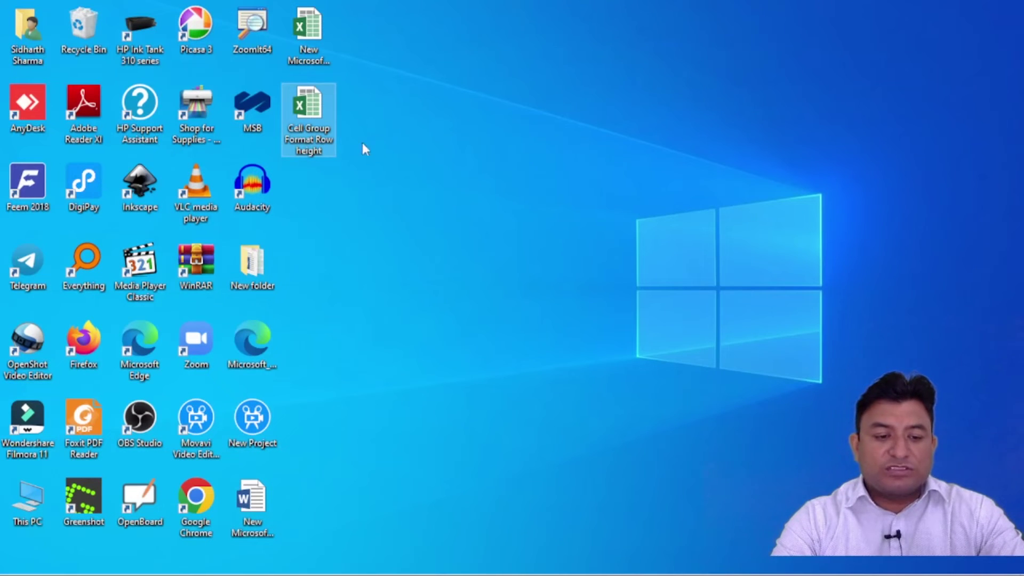
right_click(302, 132)
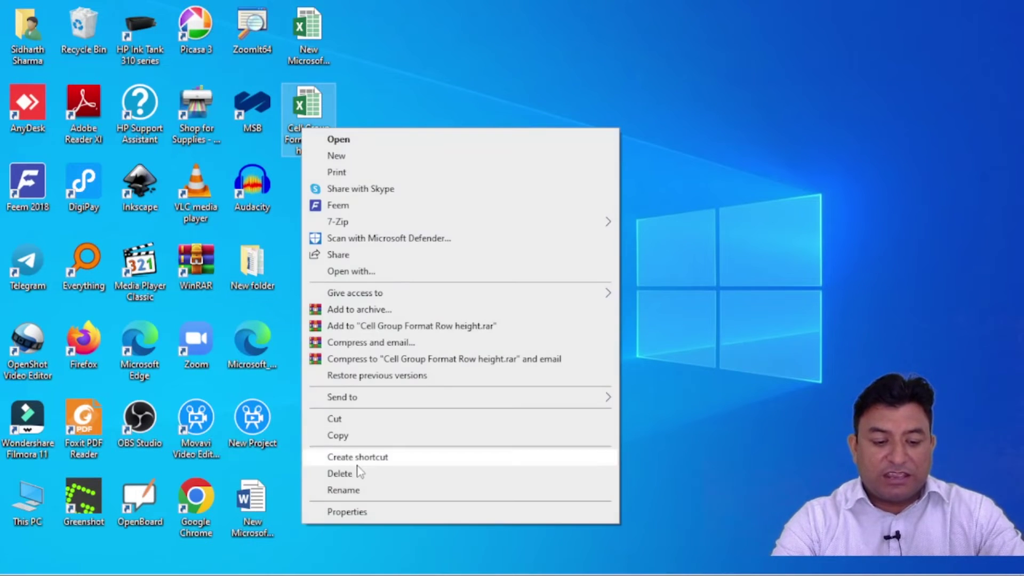
click(360, 513)
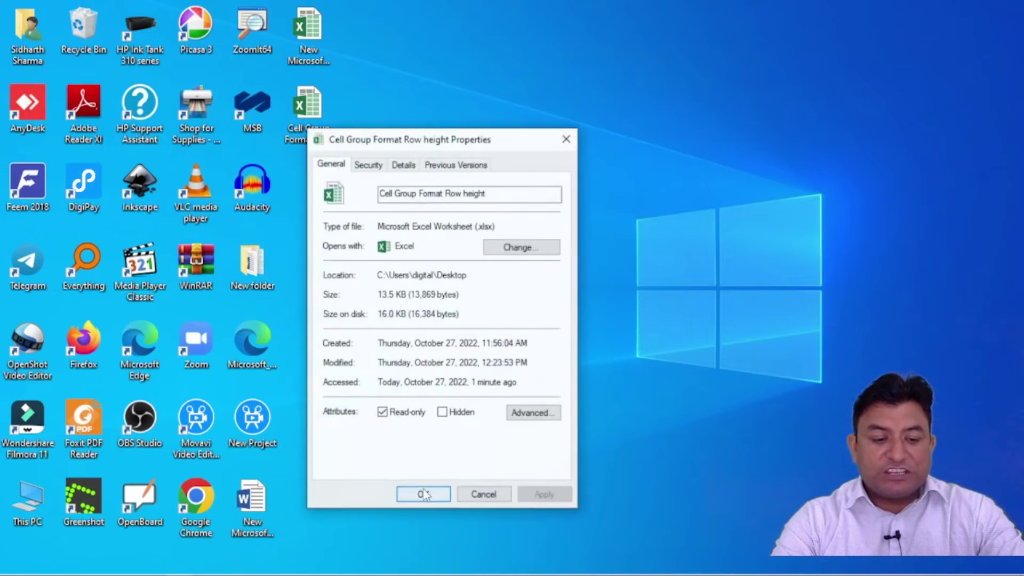
click(383, 414)
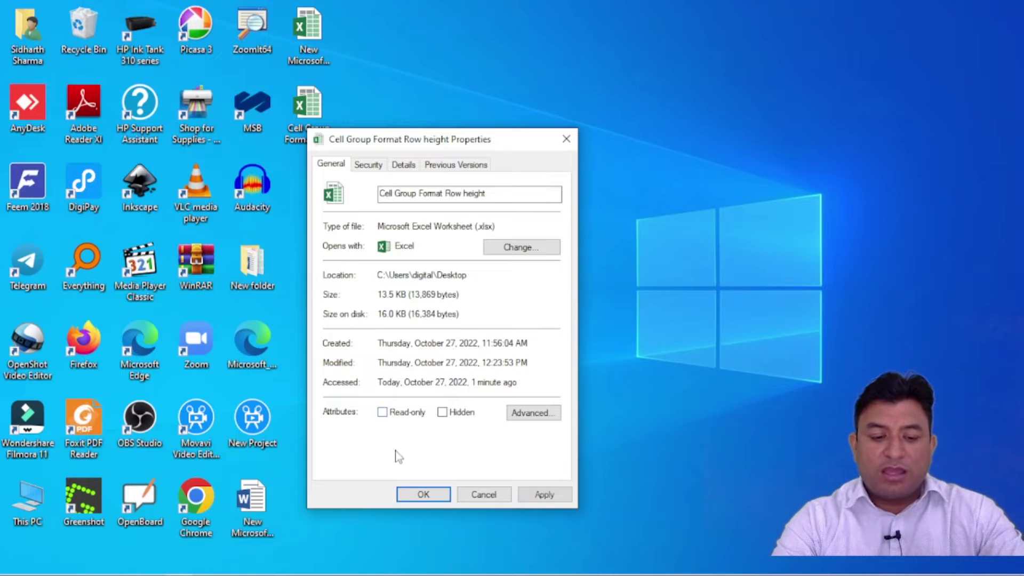
click(421, 494)
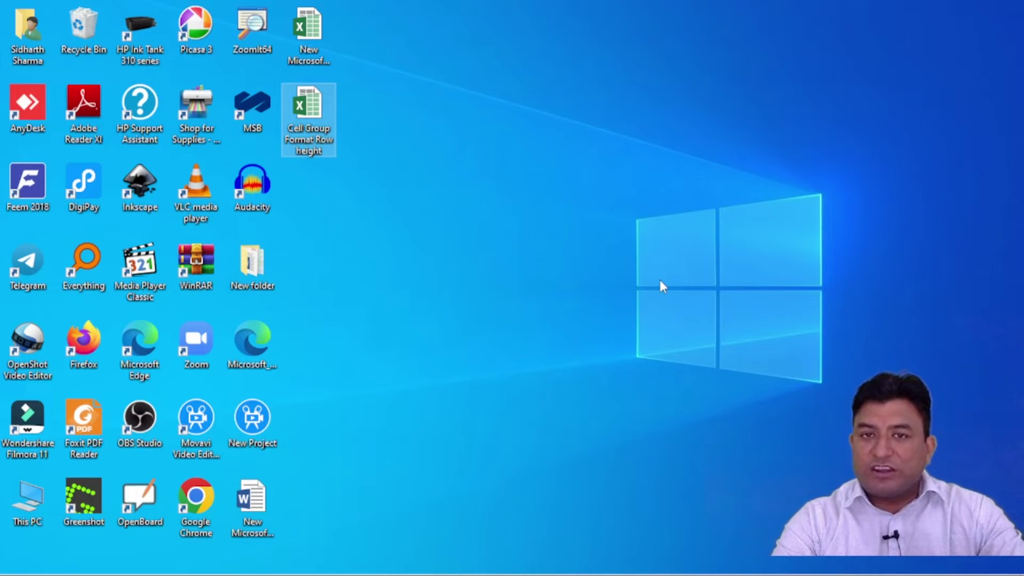
Open "Cell Group Format Row height" from the desktop and protect the workbook with Always Open Read-Only
mouse_move(319, 135)
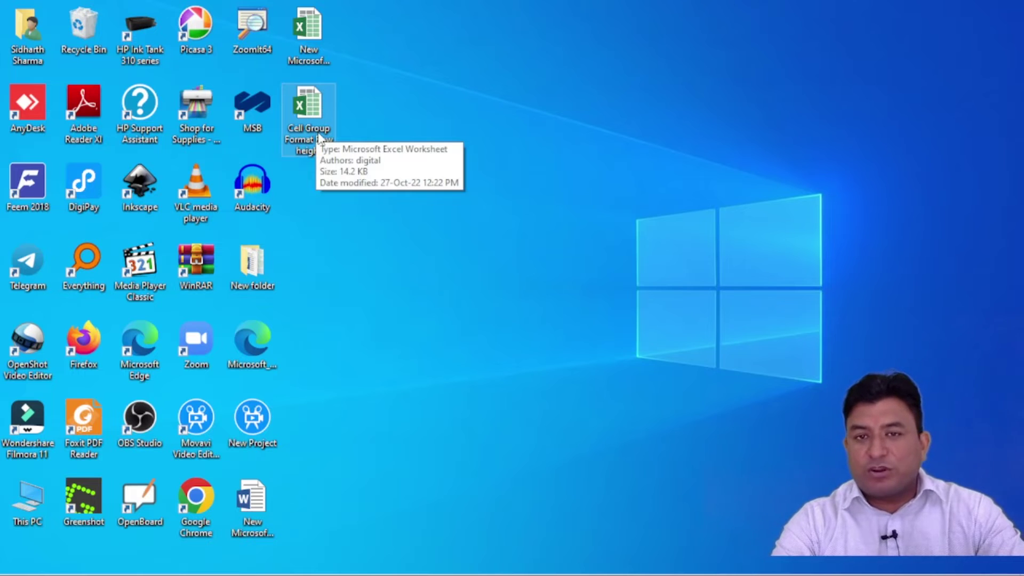
double_click(320, 113)
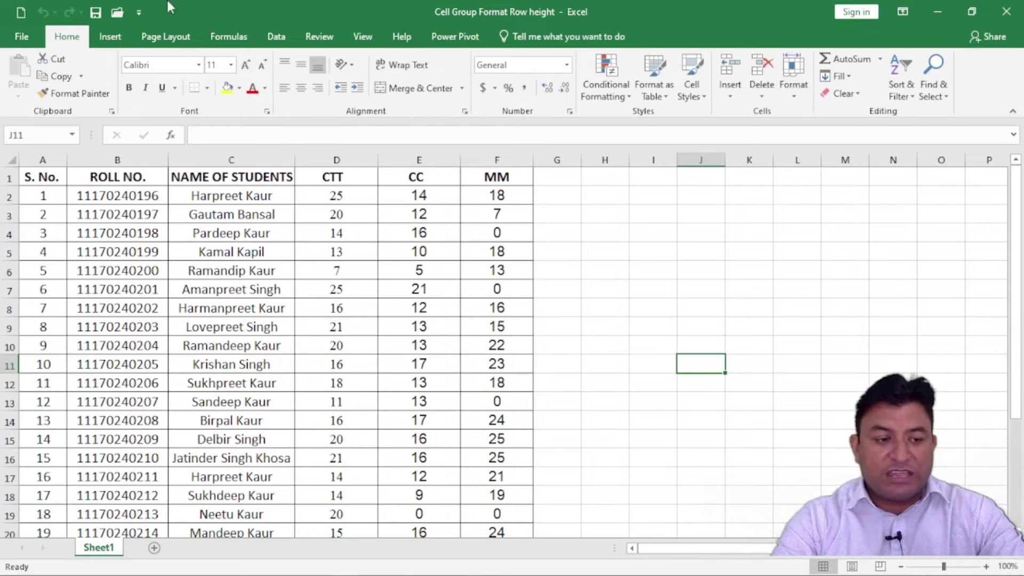
click(23, 37)
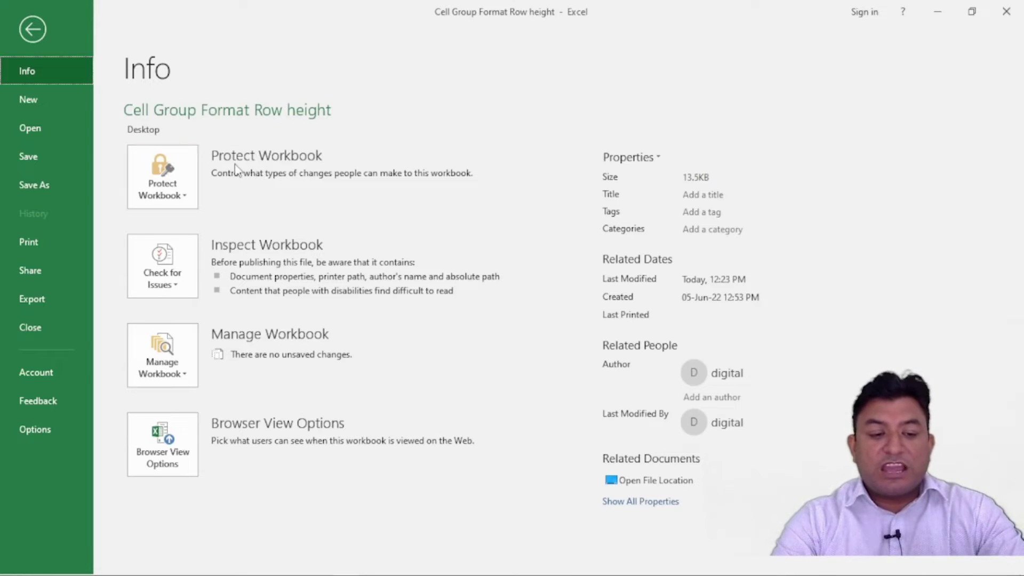
click(187, 206)
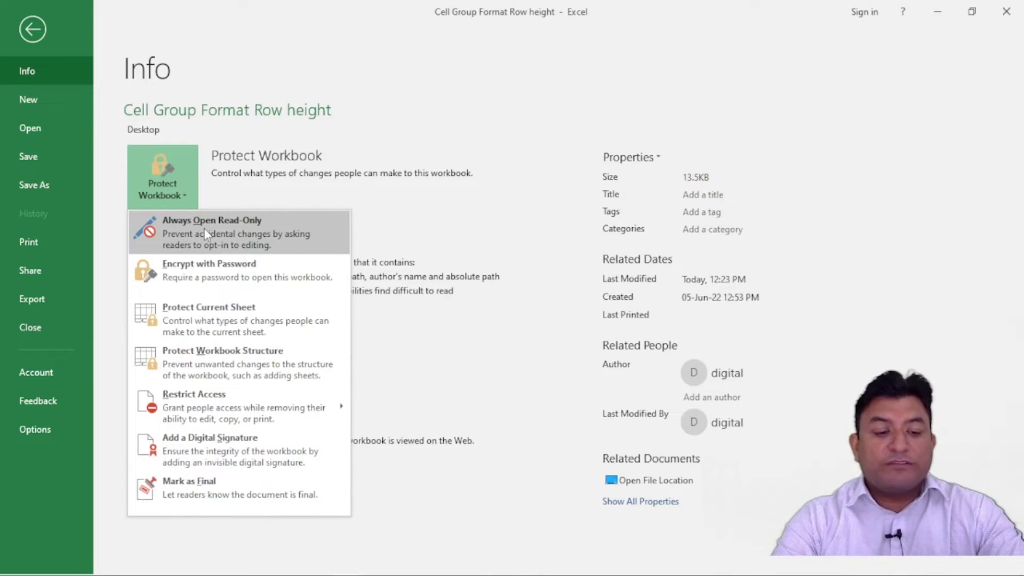
click(240, 230)
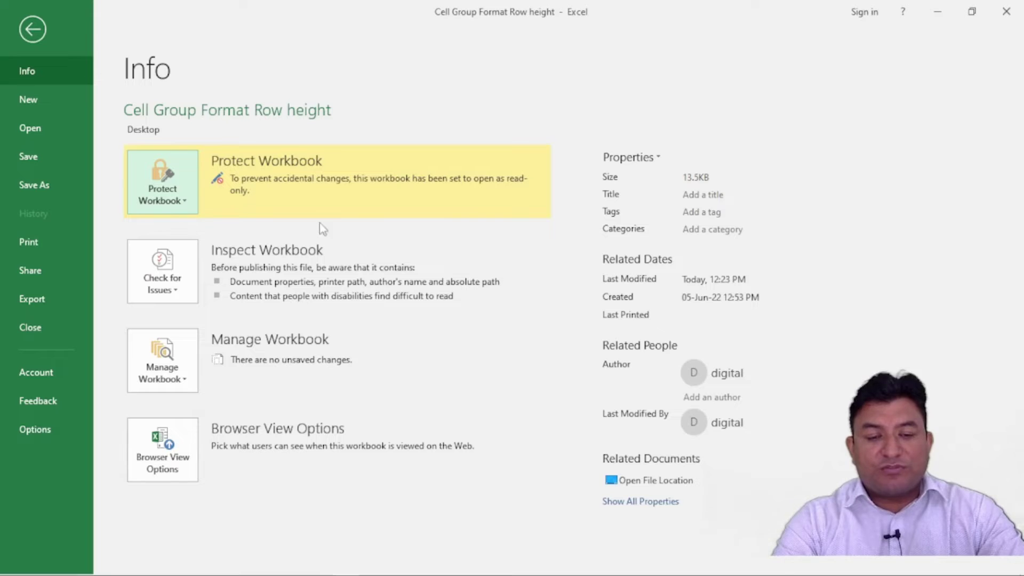
click(32, 30)
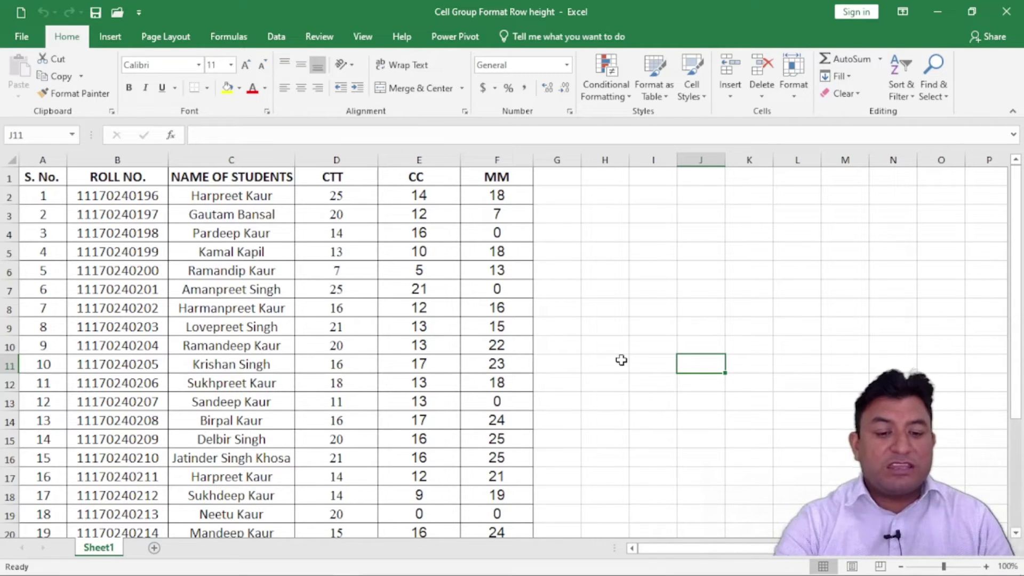
Enter the heading CG in G1 with 18 in G2 and 19 in G3, and save the workbook
click(565, 179)
text(CG)
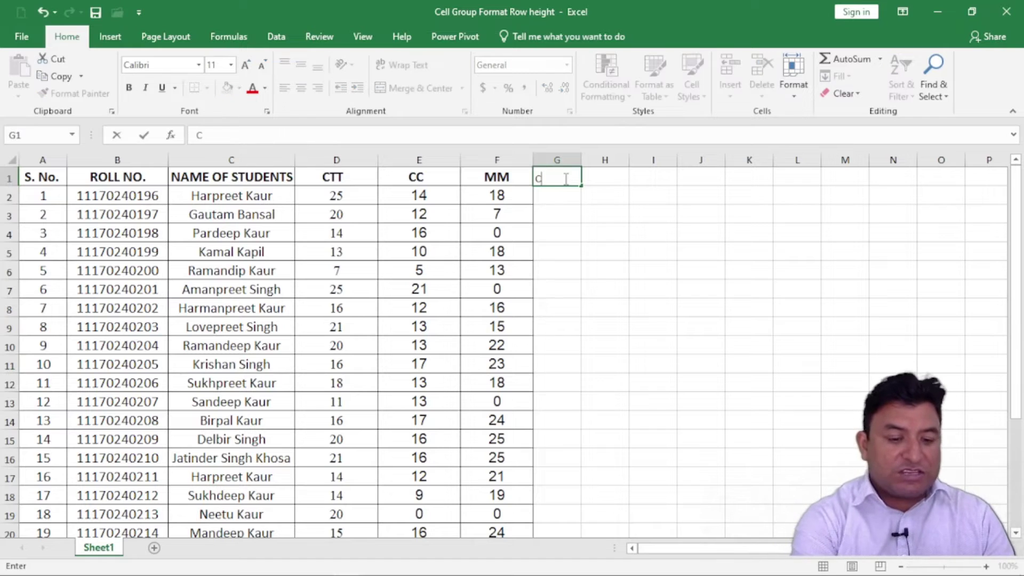
click(556, 201)
text(18)
key(Return)
text(19)
click(665, 328)
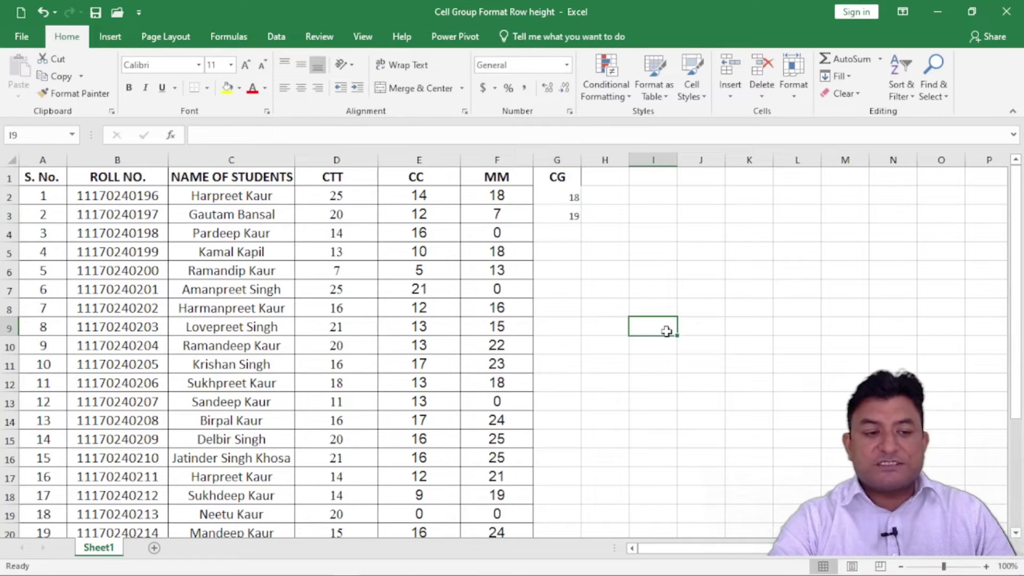
click(95, 14)
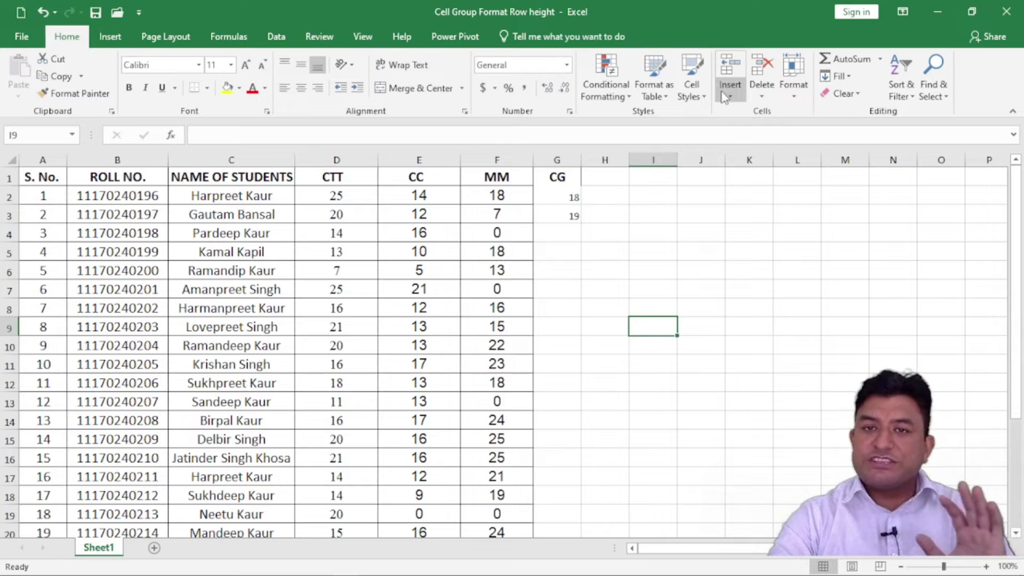
Close and reopen "Cell Group Format Row height" as read-only, and select G1:G3 to check the saved entries
click(1006, 12)
double_click(311, 129)
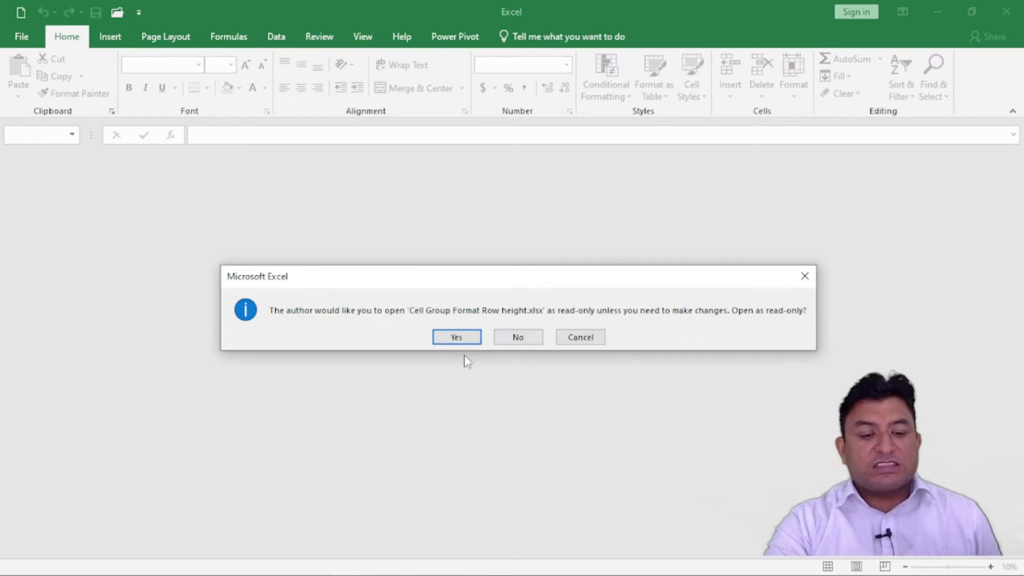
click(456, 337)
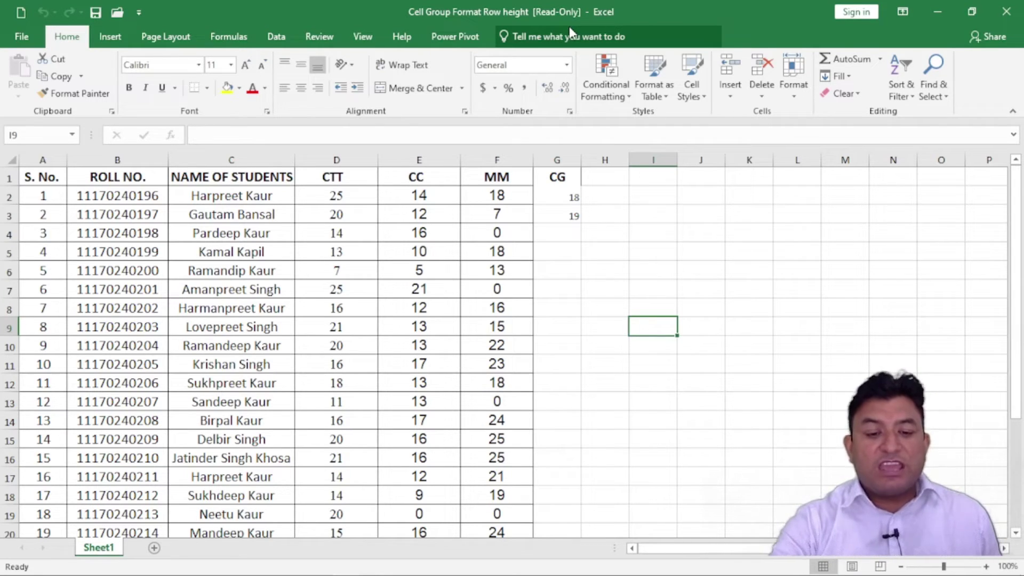
drag(556, 209, 557, 216)
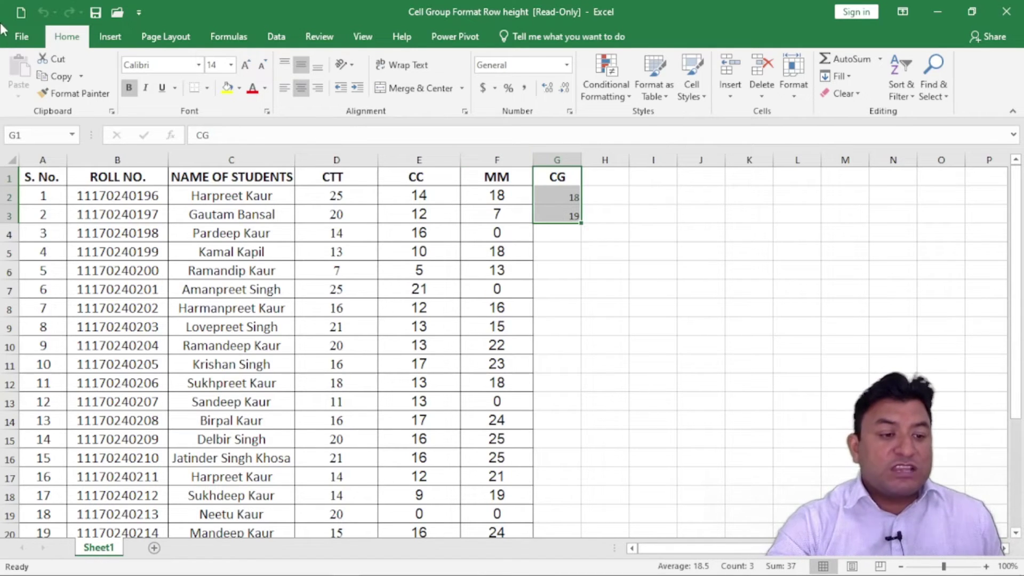
Examine which Protect Workbook options are available in the read-only copy, and return to the sheet
click(18, 36)
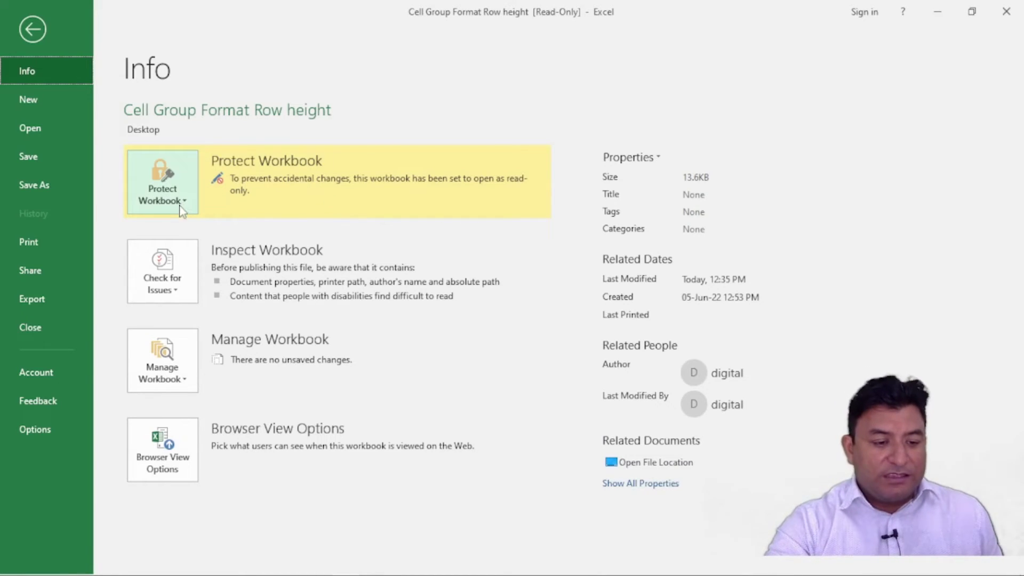
click(153, 204)
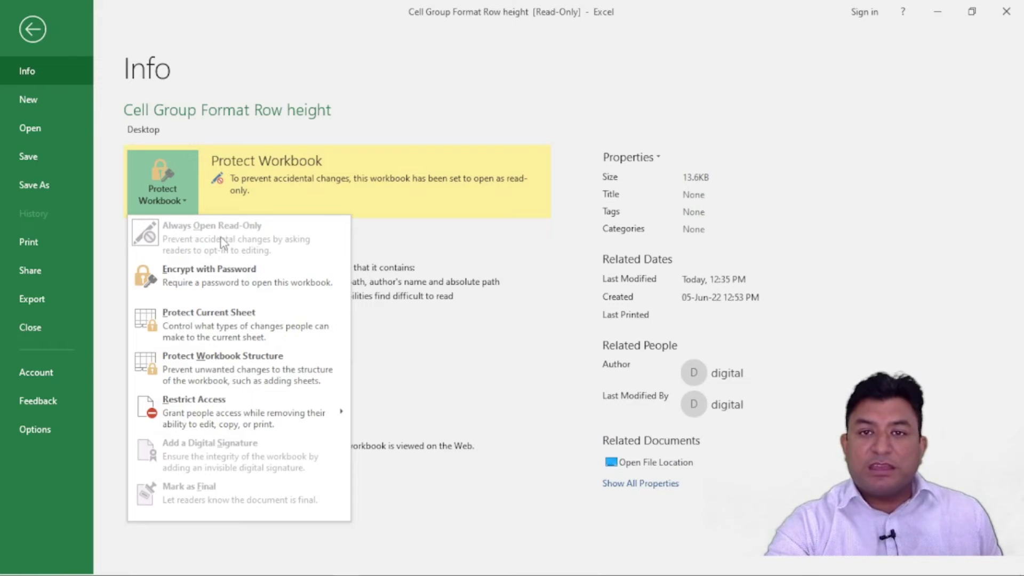
click(33, 28)
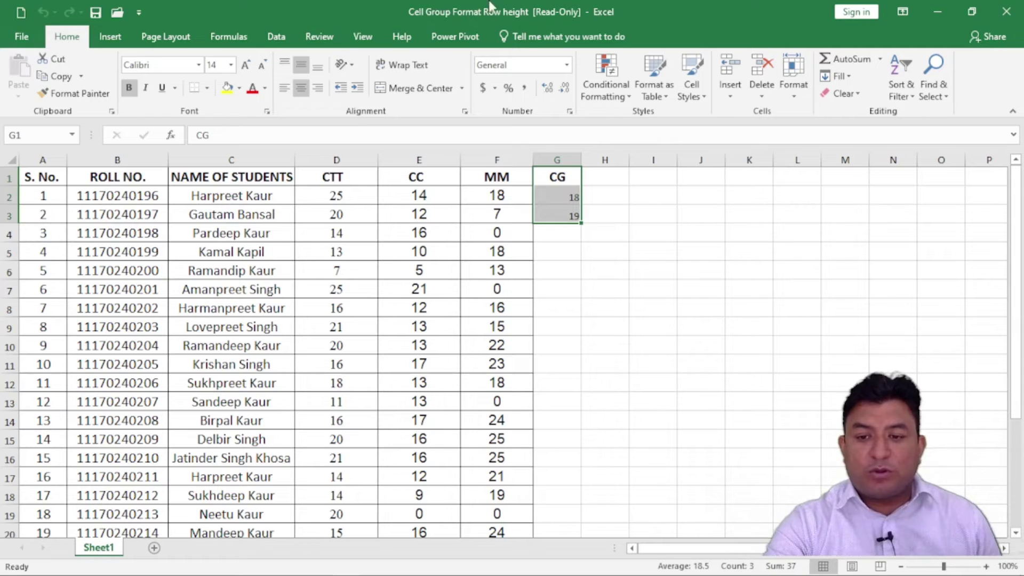
Close and reopen the workbook, declining the read-only recommendation to check its editable mode, and close it
click(1000, 15)
key(Return)
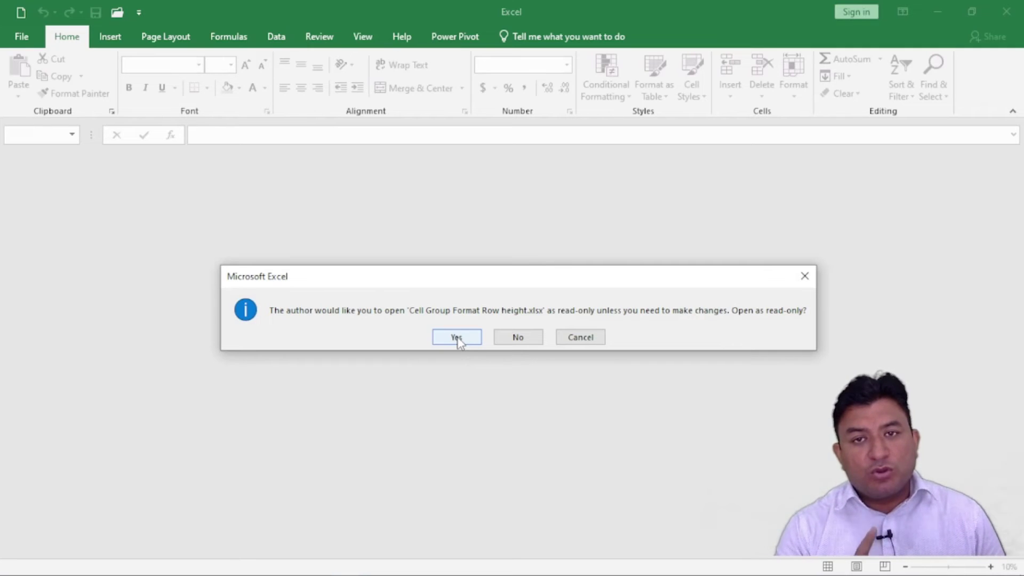
click(513, 338)
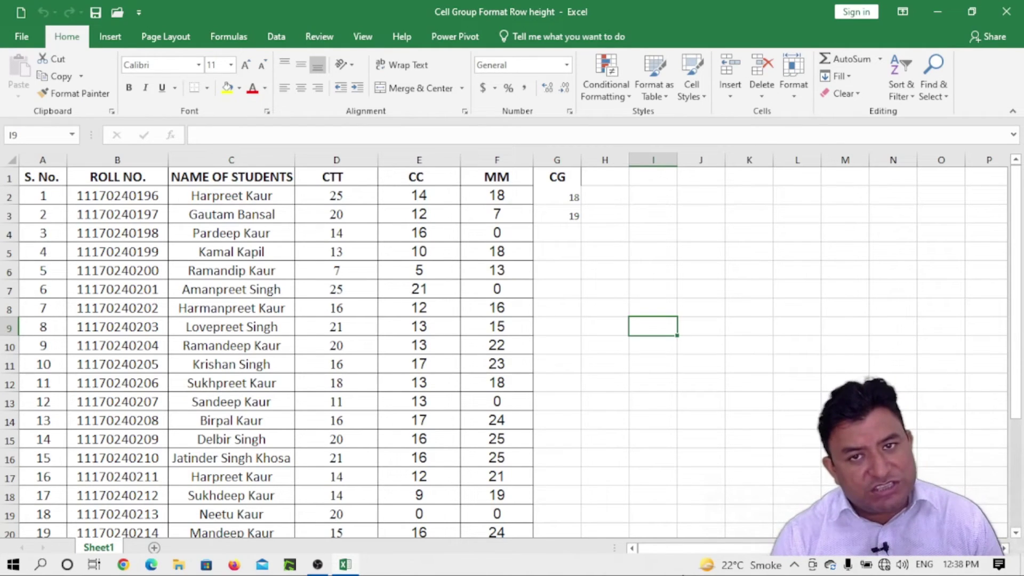
click(1006, 15)
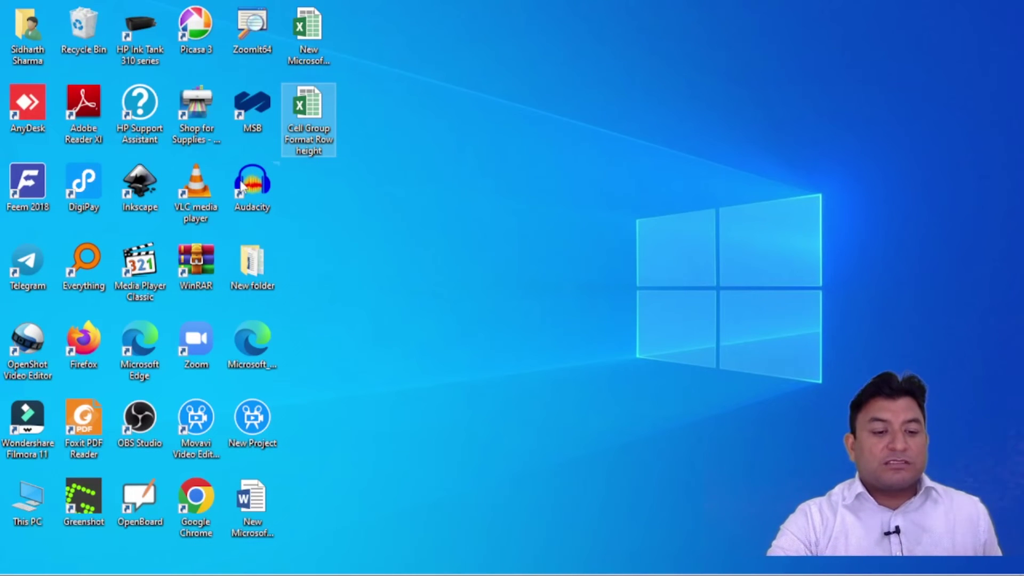
Start reopening "Cell Group Format Row height", cancel the read-only recommendation, and close the blank workbook window
double_click(291, 142)
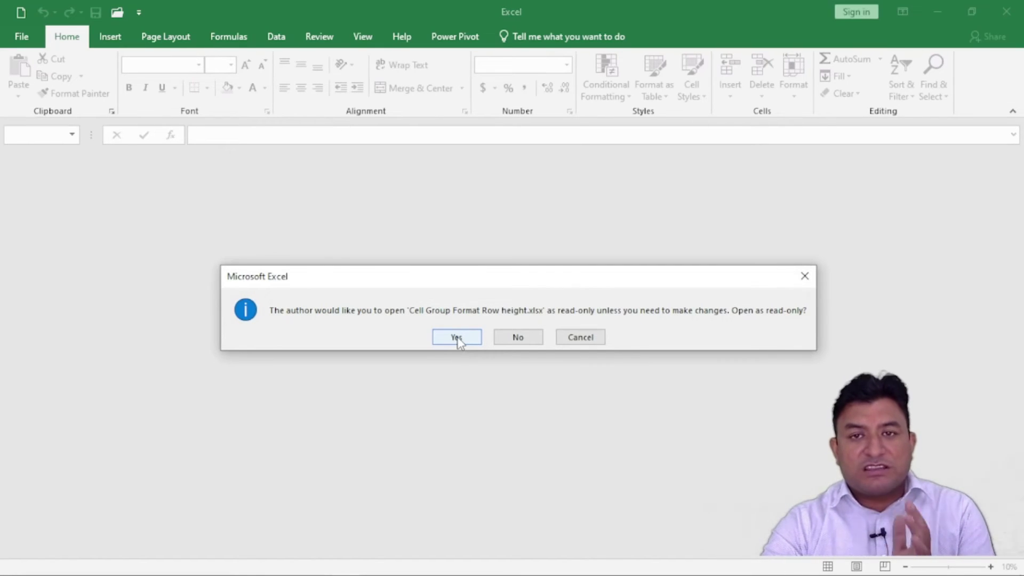
click(580, 337)
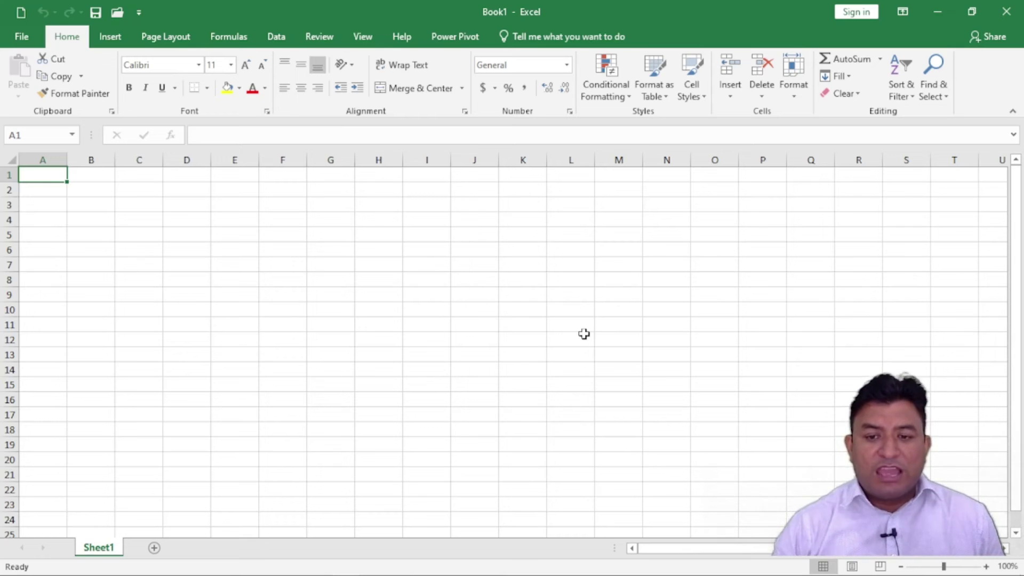
click(971, 12)
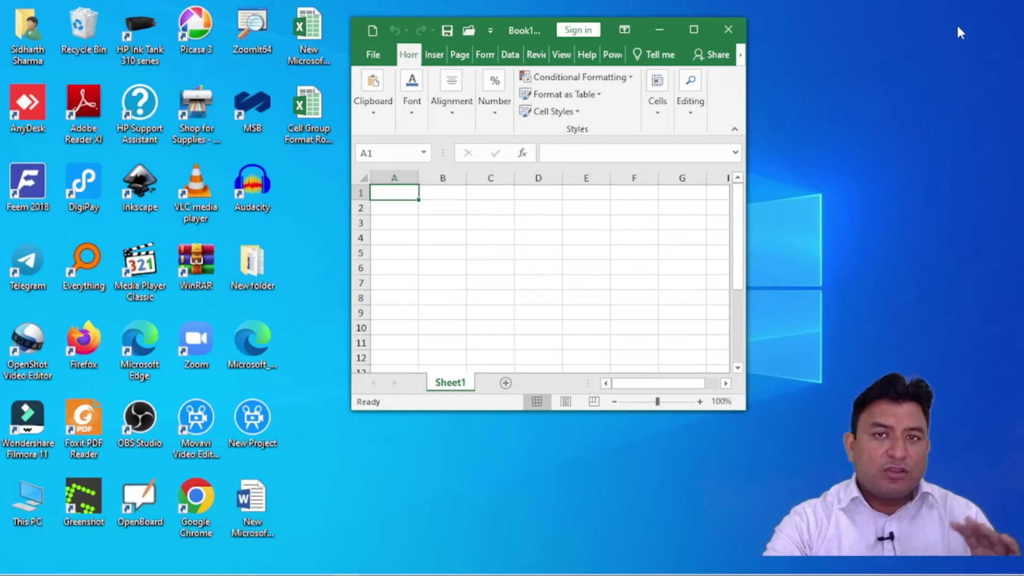
click(736, 31)
Reopen the workbook from the desktop, dismiss the file-in-use request, decline read-only mode and close the workbook
double_click(317, 133)
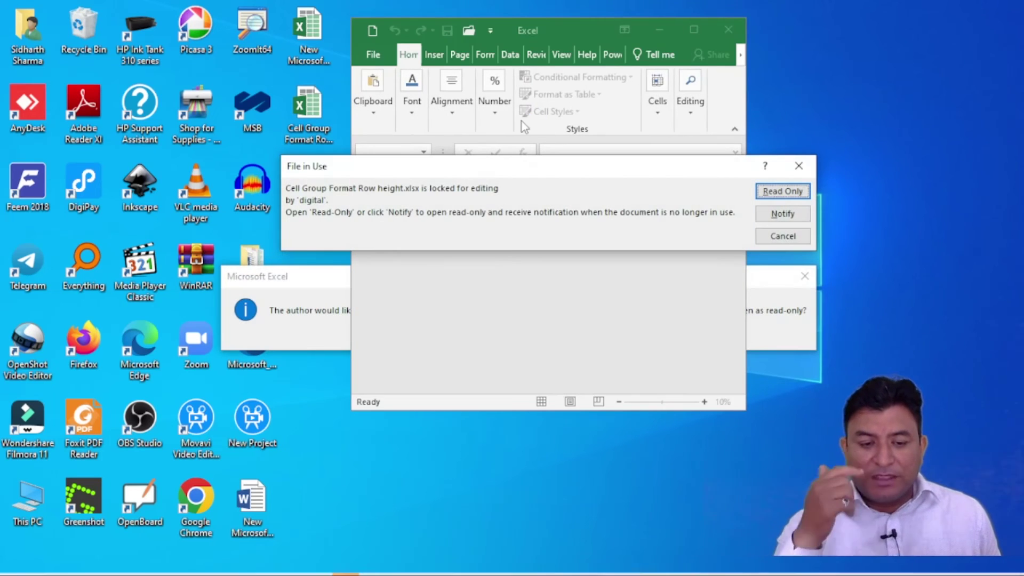
click(798, 166)
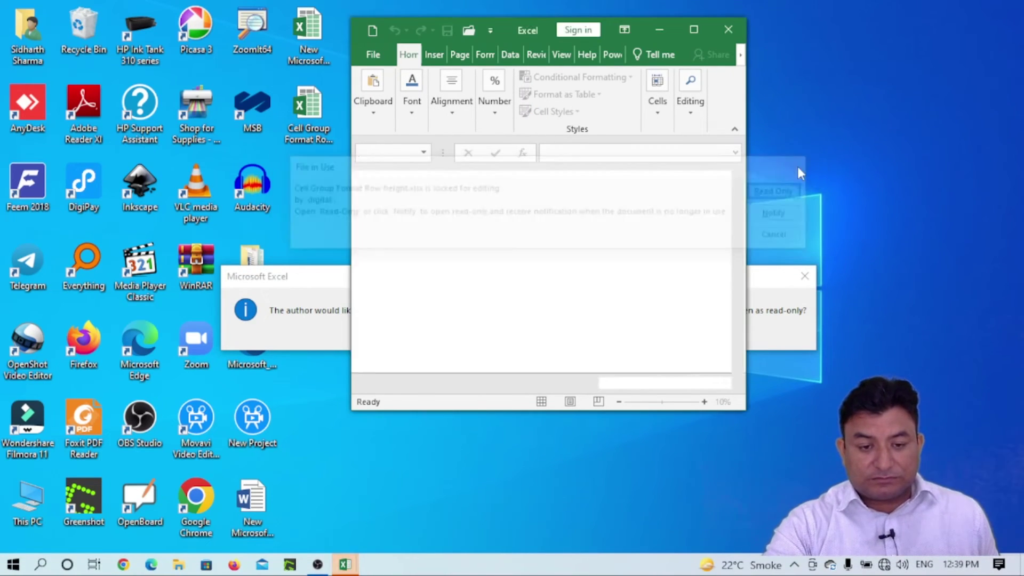
click(728, 28)
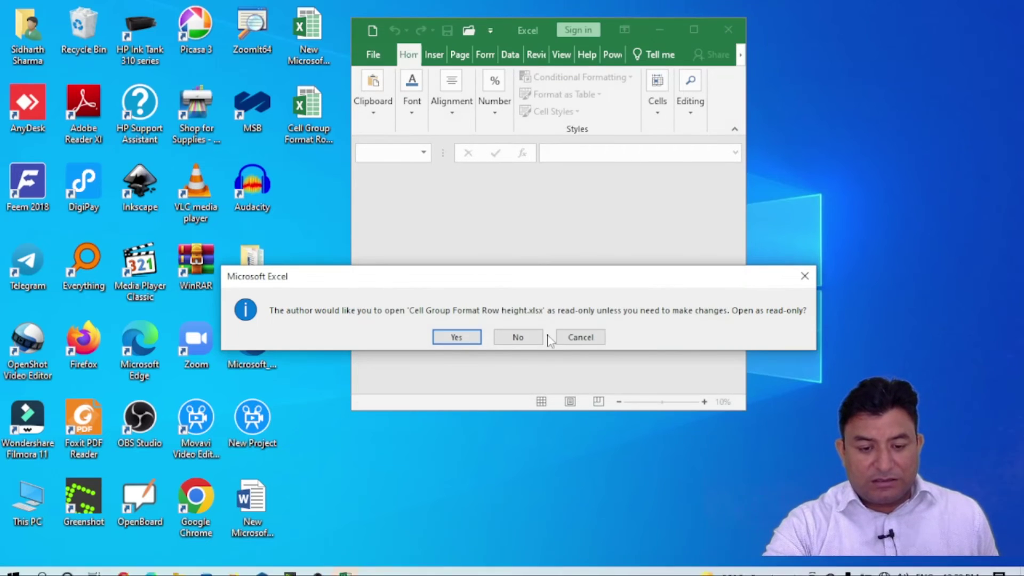
click(518, 337)
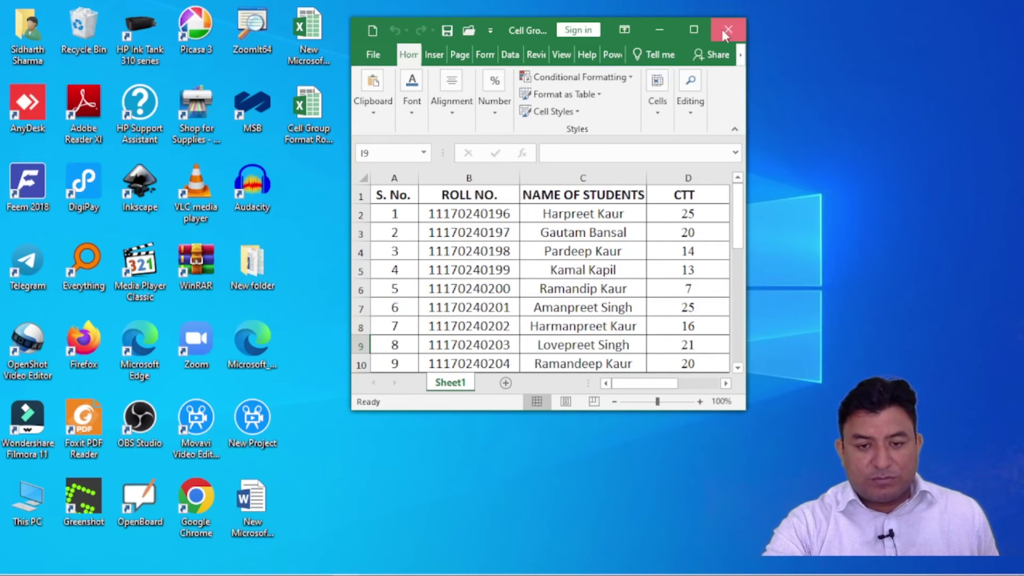
click(723, 29)
Open "Cell Group Format Row height" for editing by declining the read-only recommendation, and maximize its window
click(307, 131)
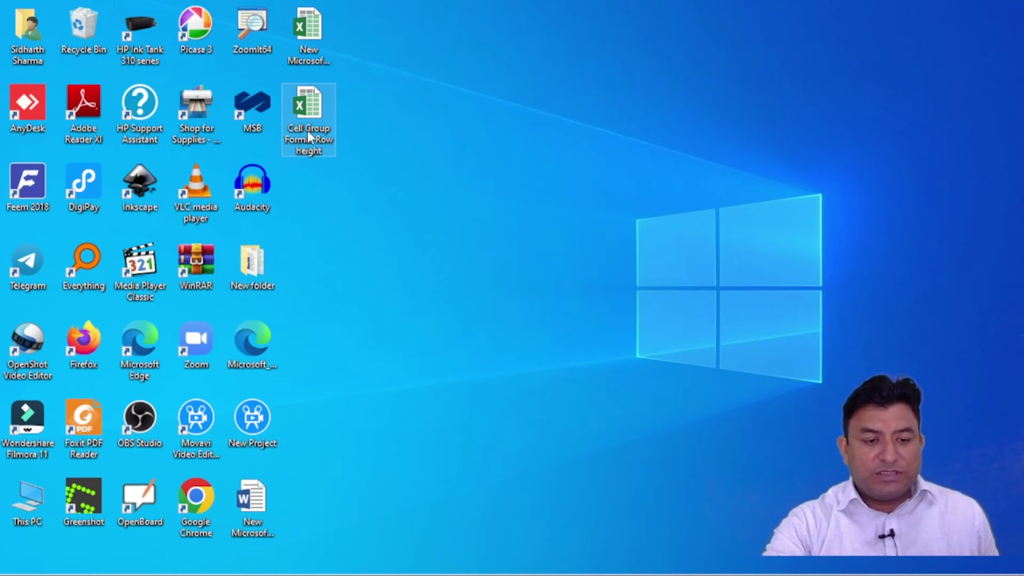
click(341, 131)
double_click(311, 117)
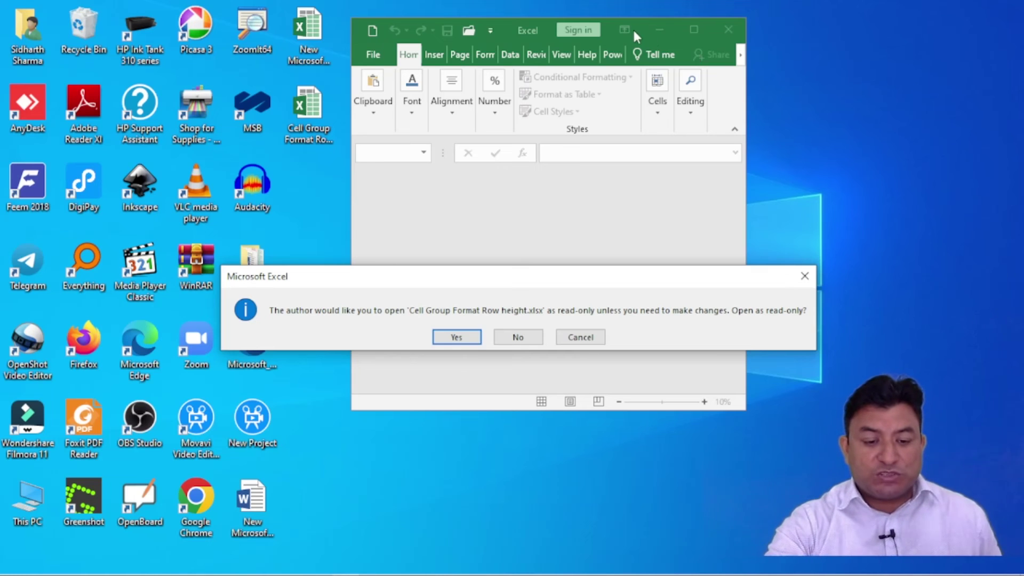
click(510, 342)
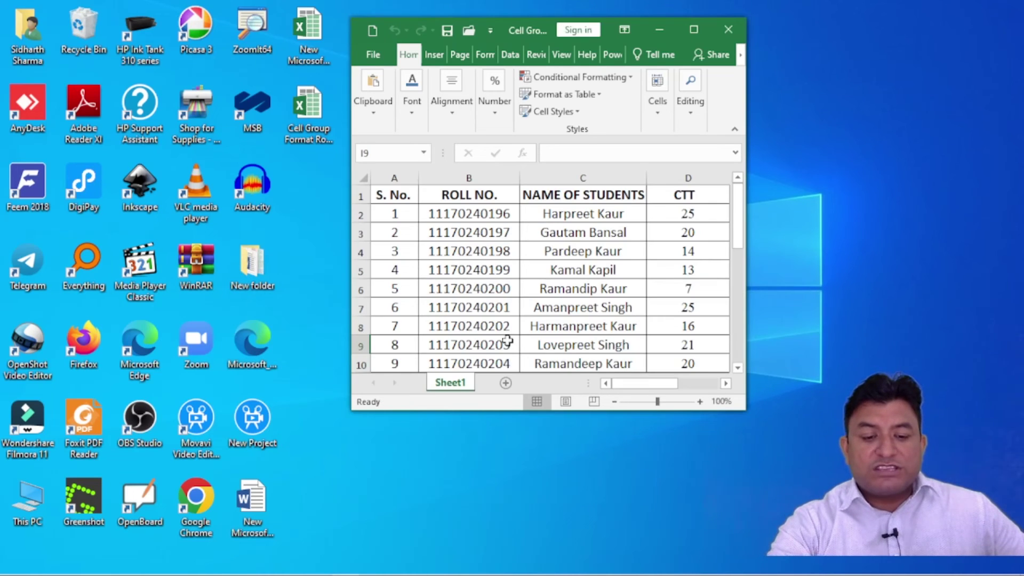
click(686, 31)
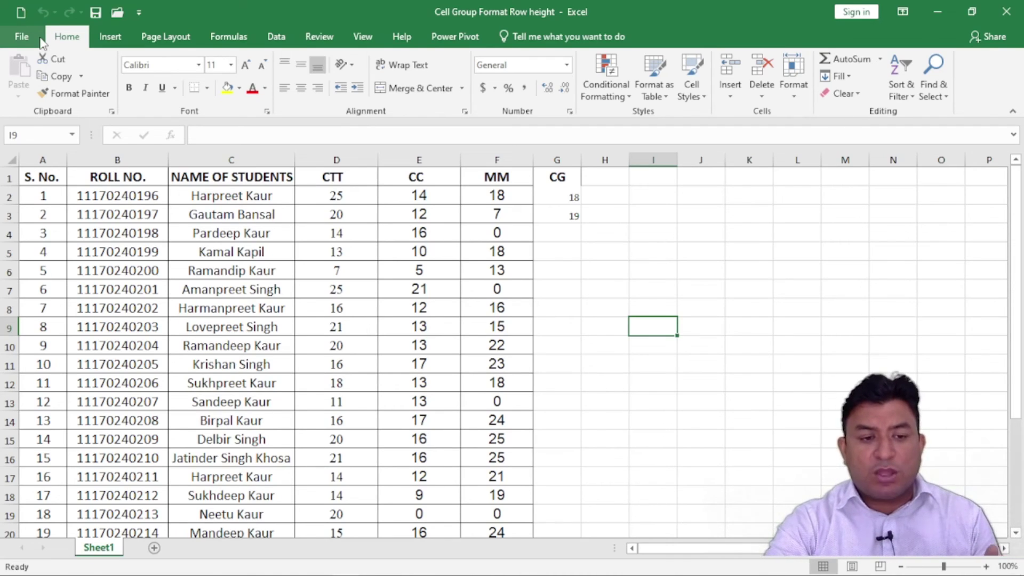
Turn off Always Open Read-Only for the workbook, save the change and close the workbook
click(21, 38)
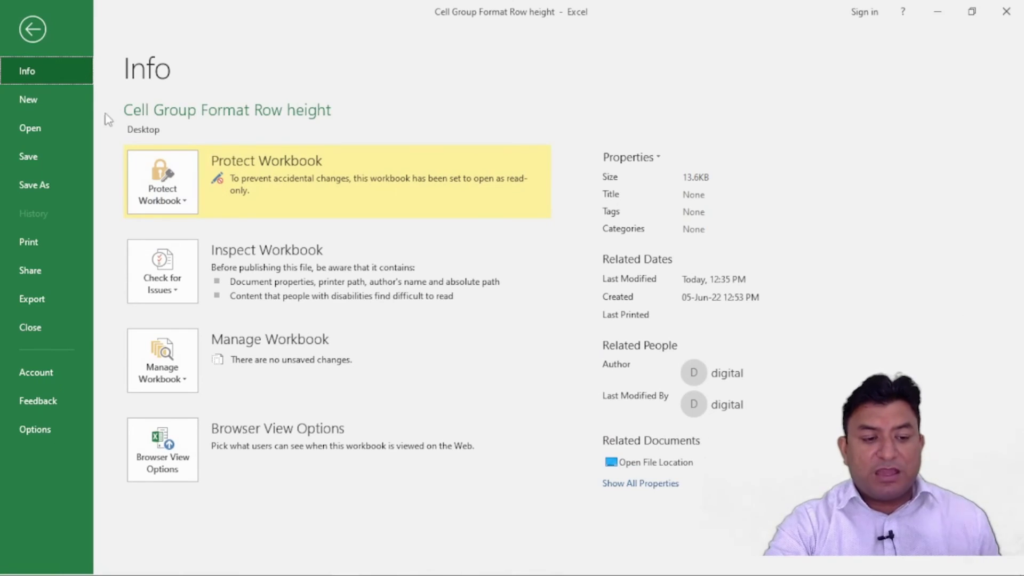
click(187, 204)
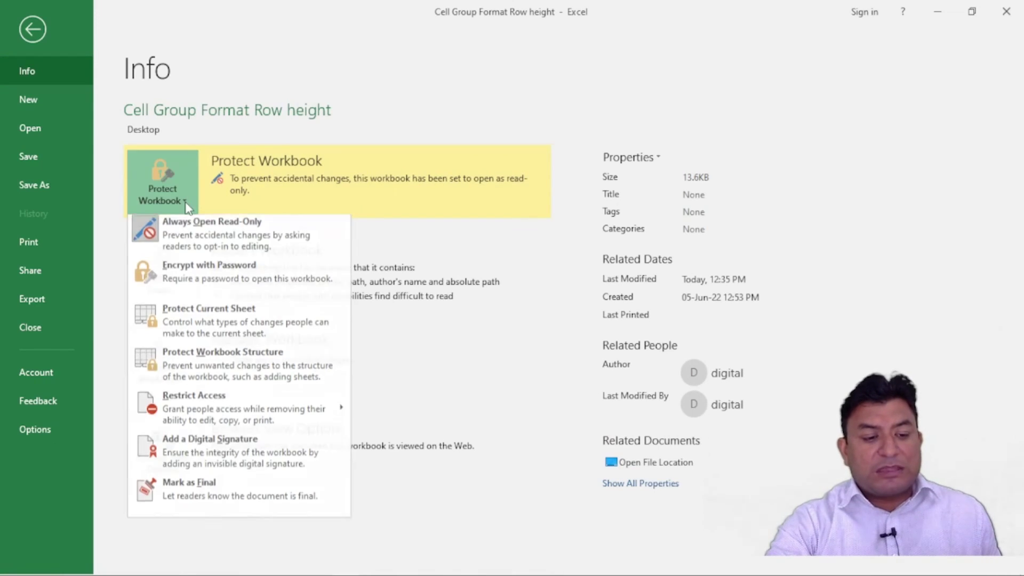
click(200, 234)
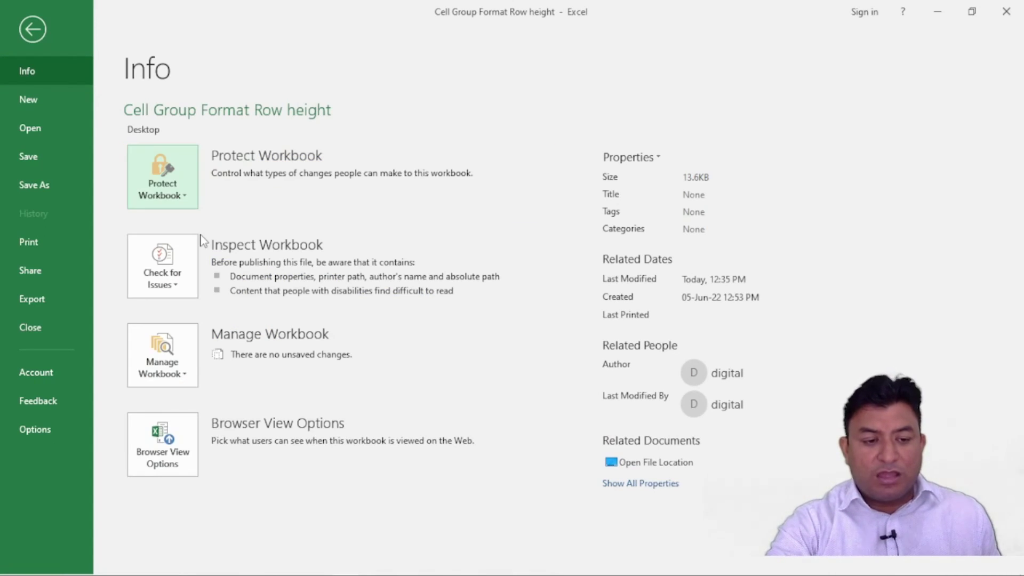
click(27, 30)
click(96, 12)
click(1006, 12)
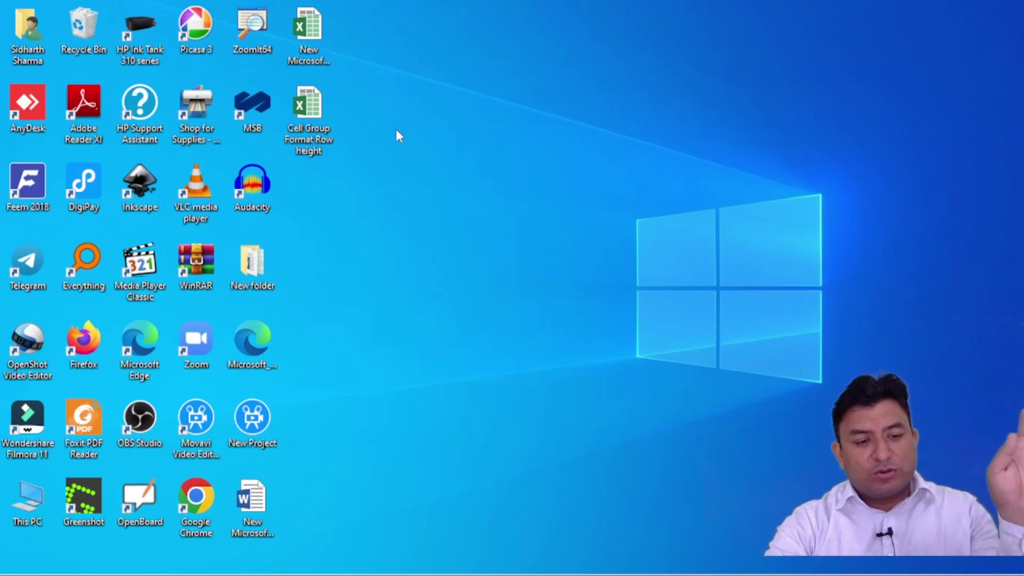
Reopen "Cell Group Format Row height" from the desktop to check whether the read-only recommendation still appears
double_click(311, 116)
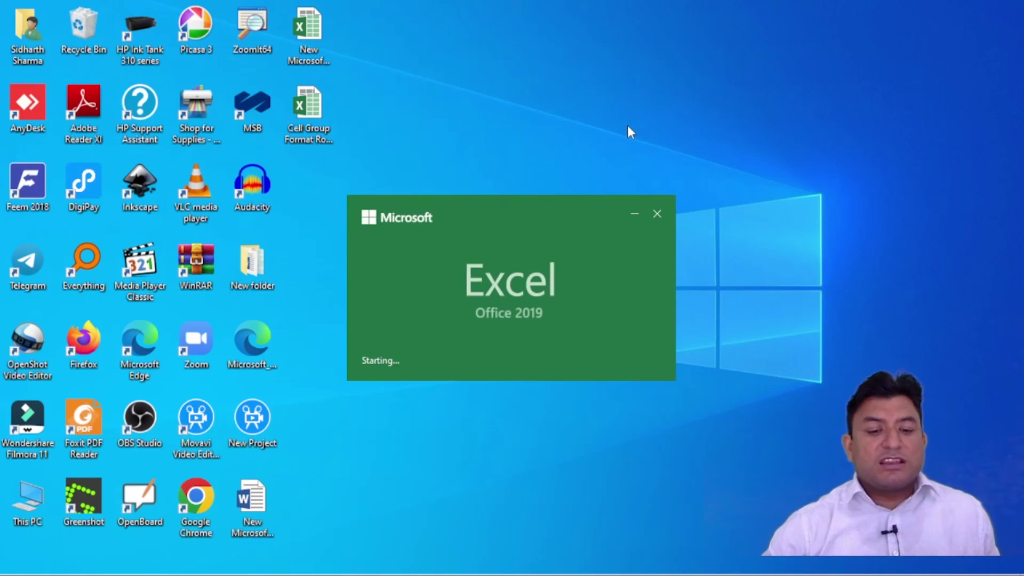